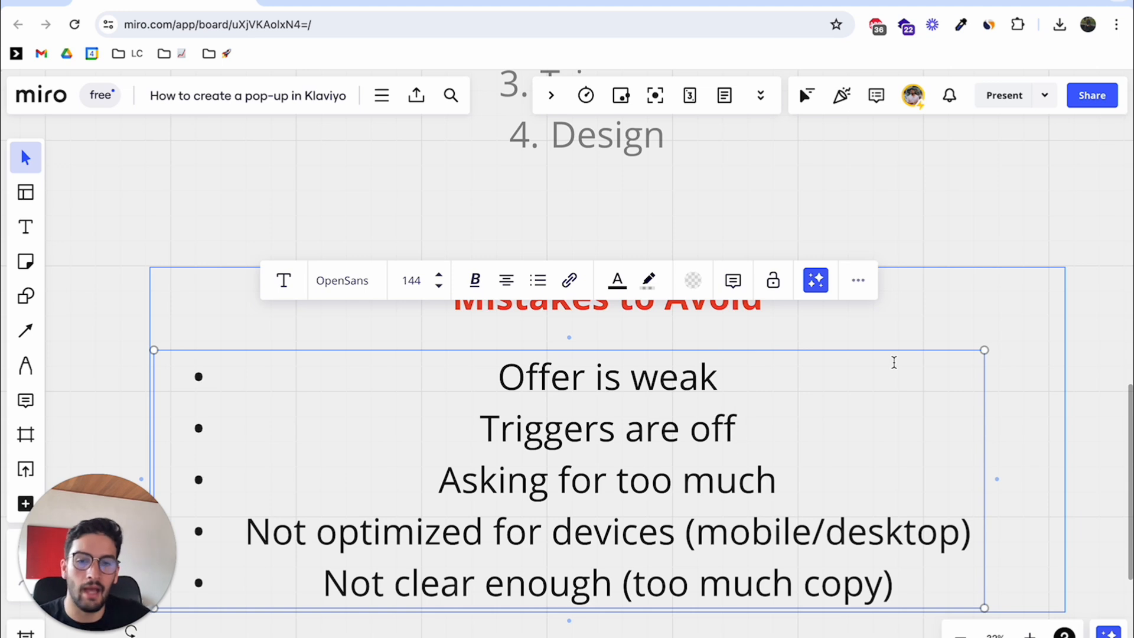
Step: Review the points of the Mistakes to Avoid list on the board, highlighting the device optimization and copy clarity items
key("Down")
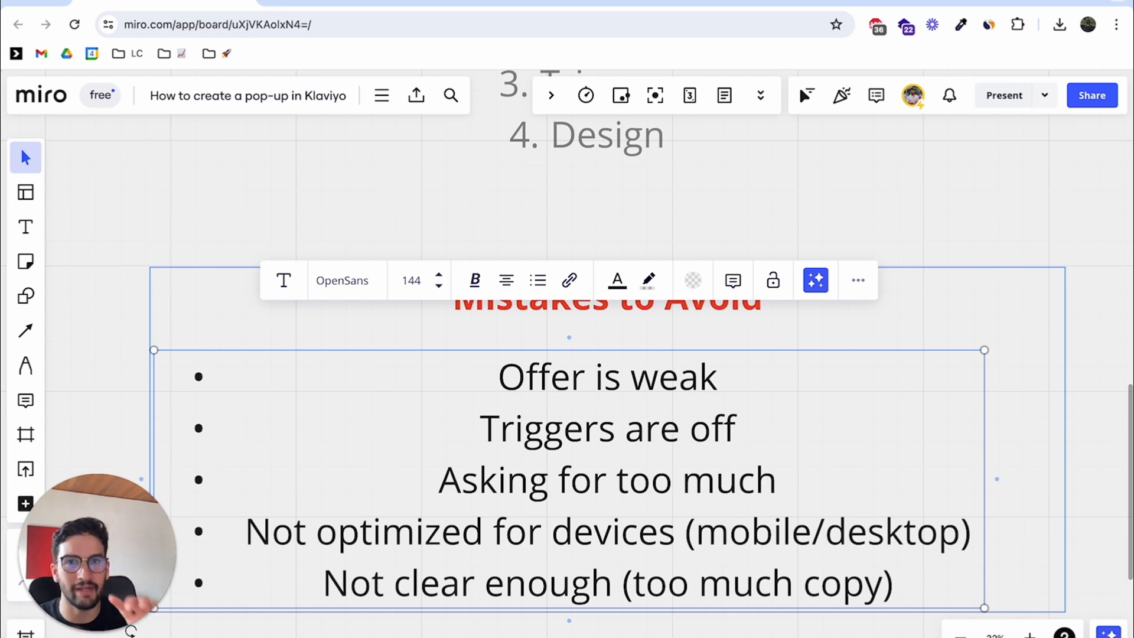
scroll(697, 480, "down", 2)
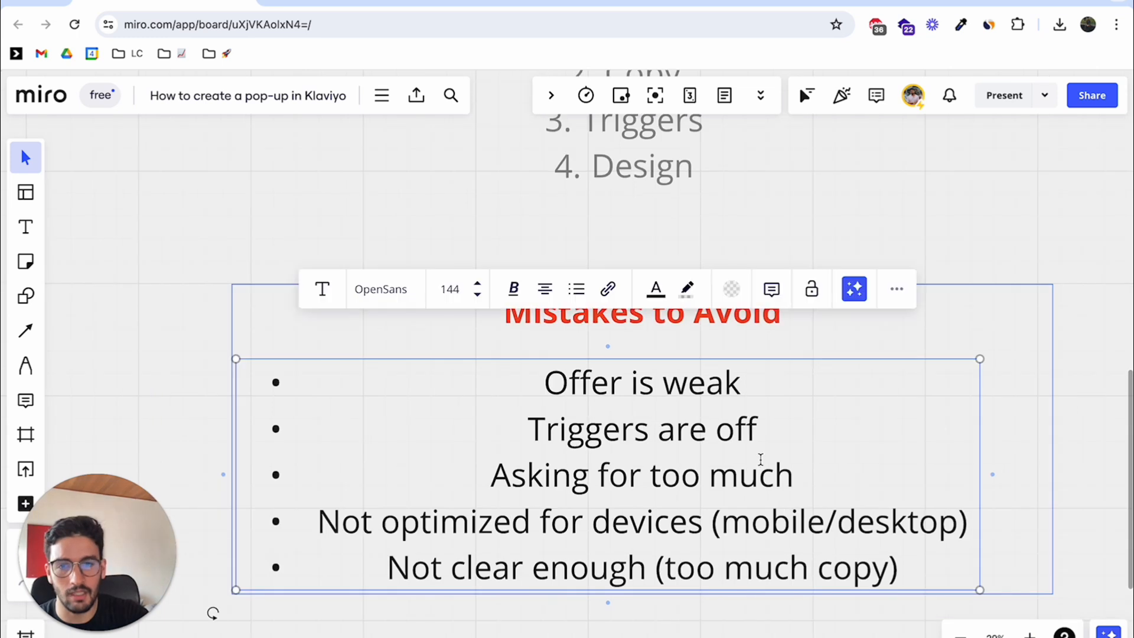
double_click(677, 493)
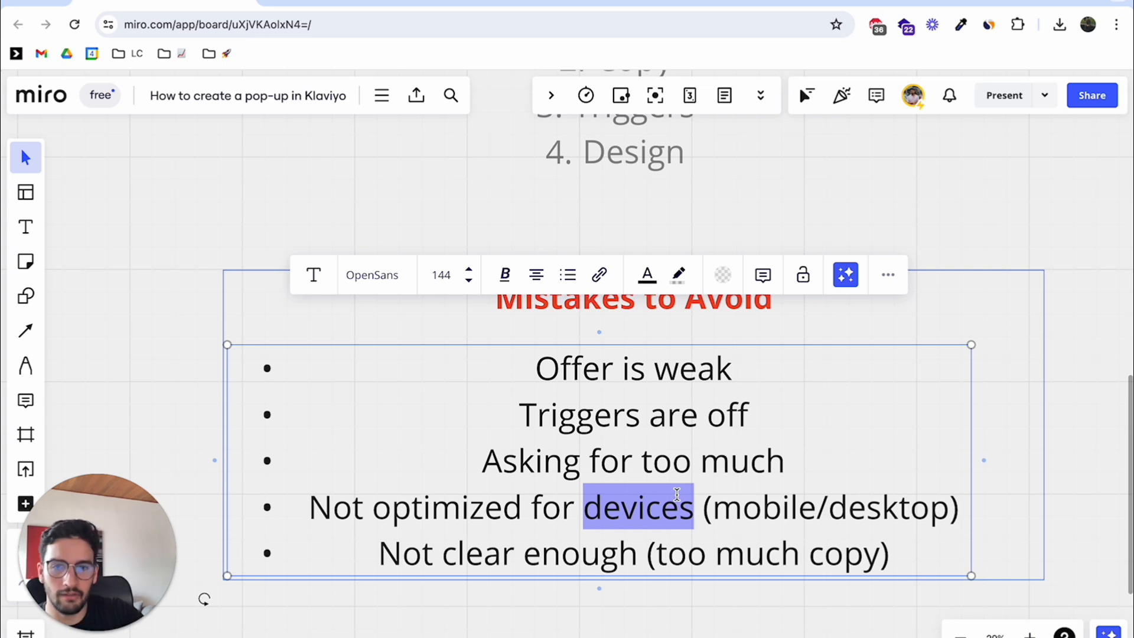
scroll(676, 494, "down", 1)
left_click(562, 541)
triple_click(562, 541)
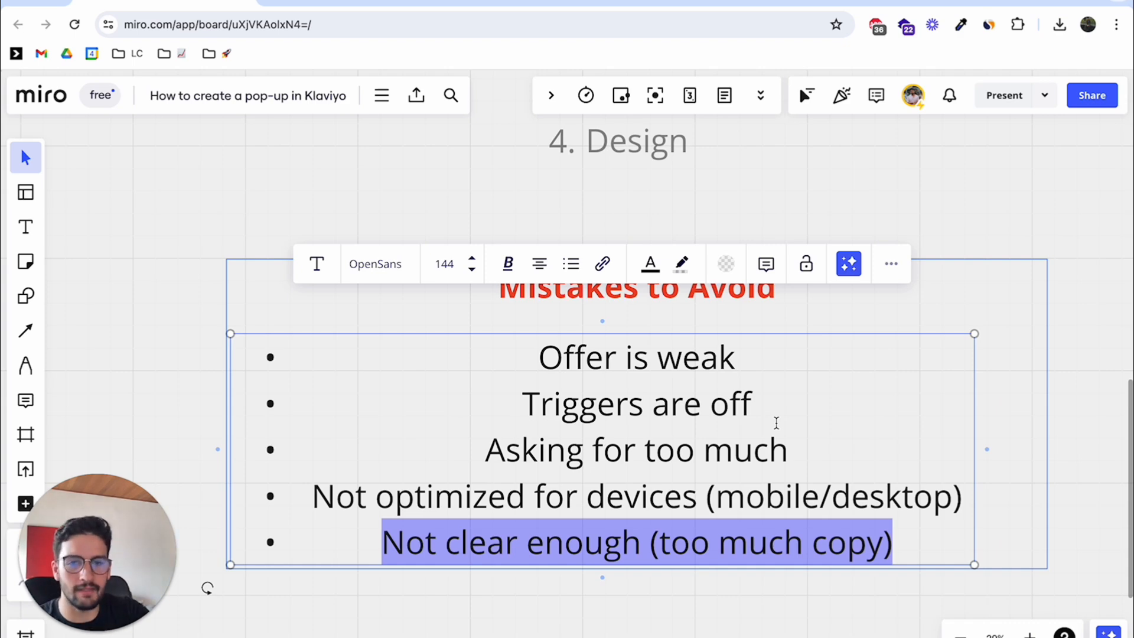
key("ctrl+a")
key("ctrl+b")
key("ctrl+b")
scroll(733, 391, "down", 2)
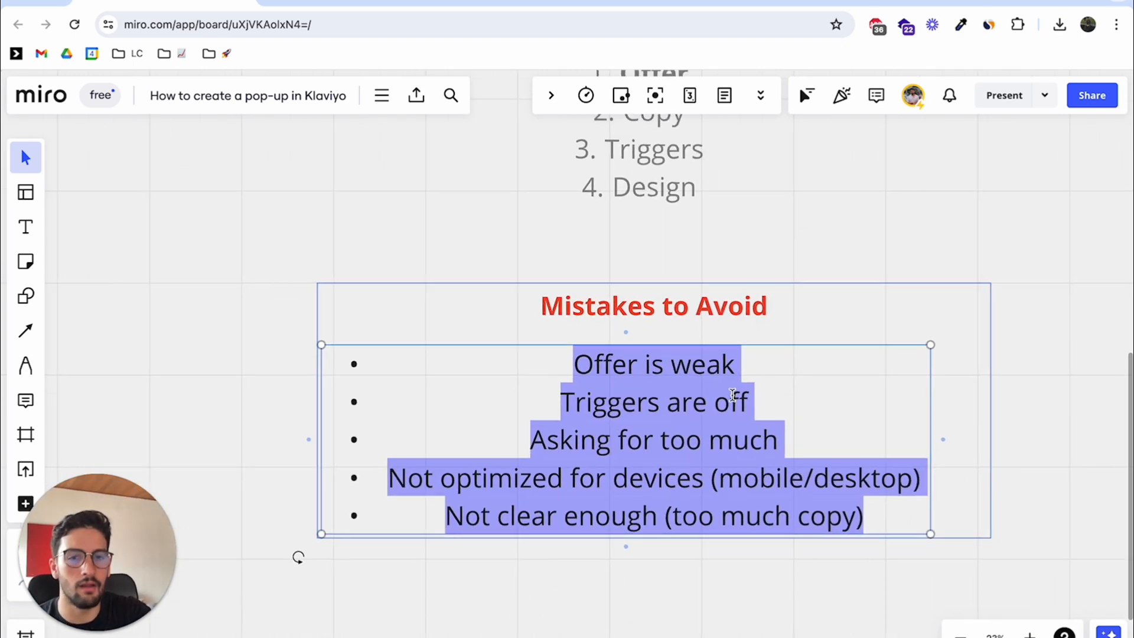
left_click(873, 216)
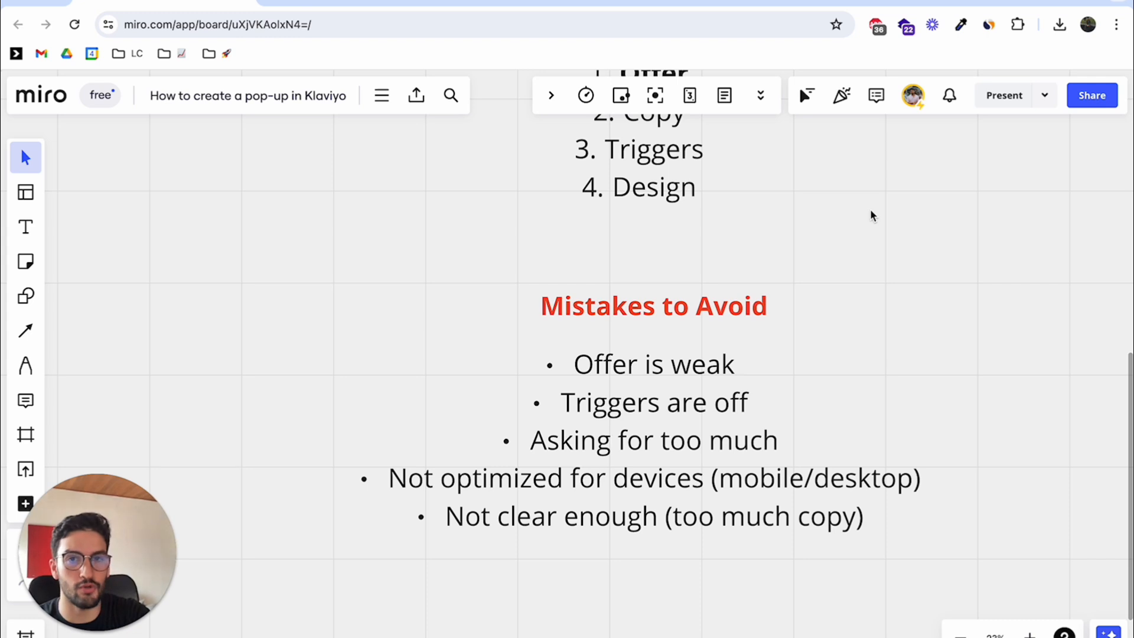
Step: View the board's How to create one section and switch to Klaviyo's sign-up form creation page
scroll(873, 216, "right", 1)
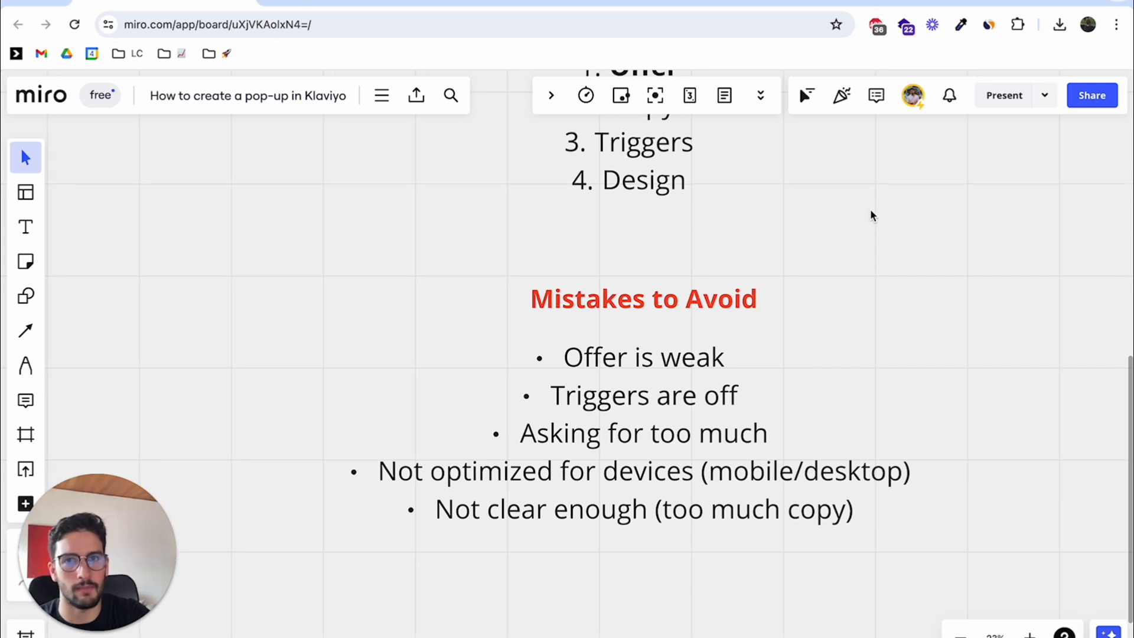
scroll(871, 214, "down", 5)
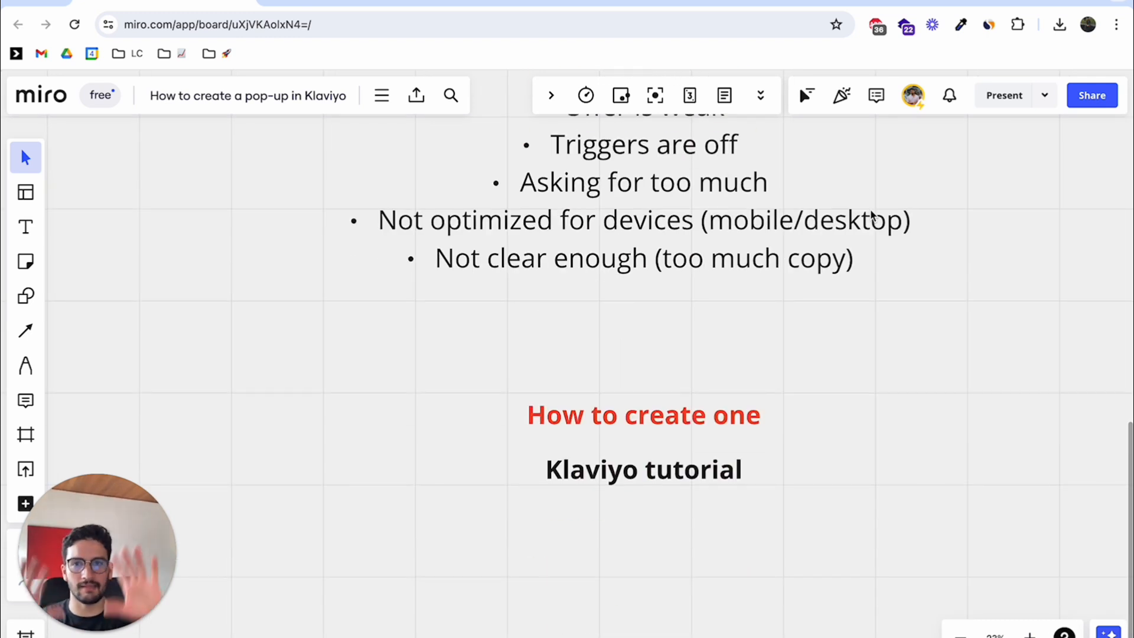
scroll(872, 216, "left", 10)
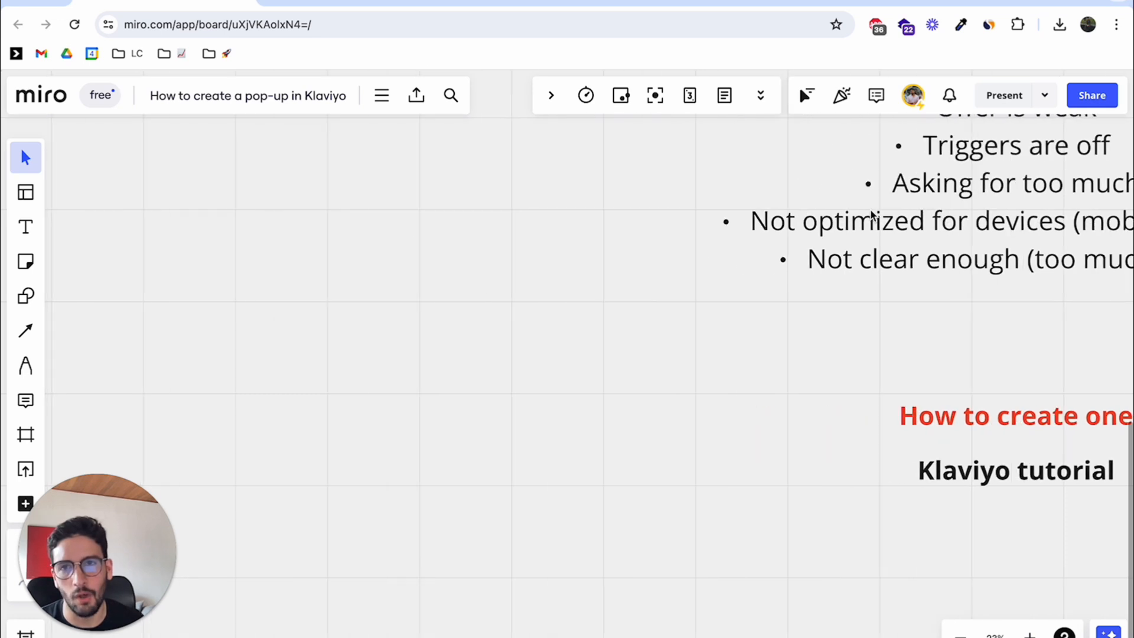
left_click(334, 5)
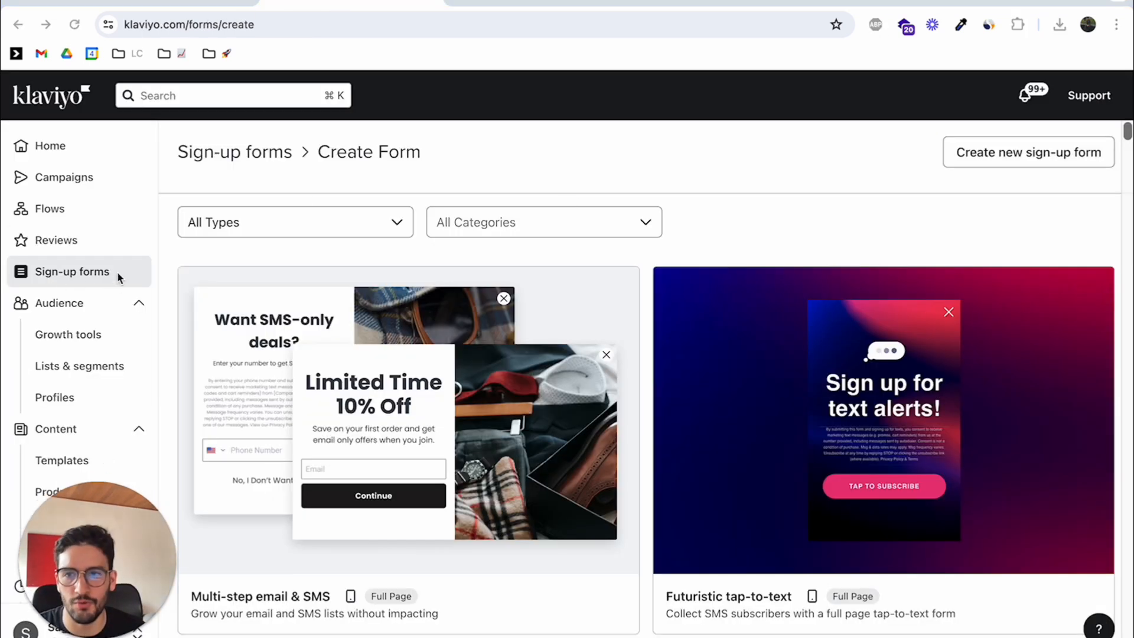
left_click_drag(82, 481, 1018, 7)
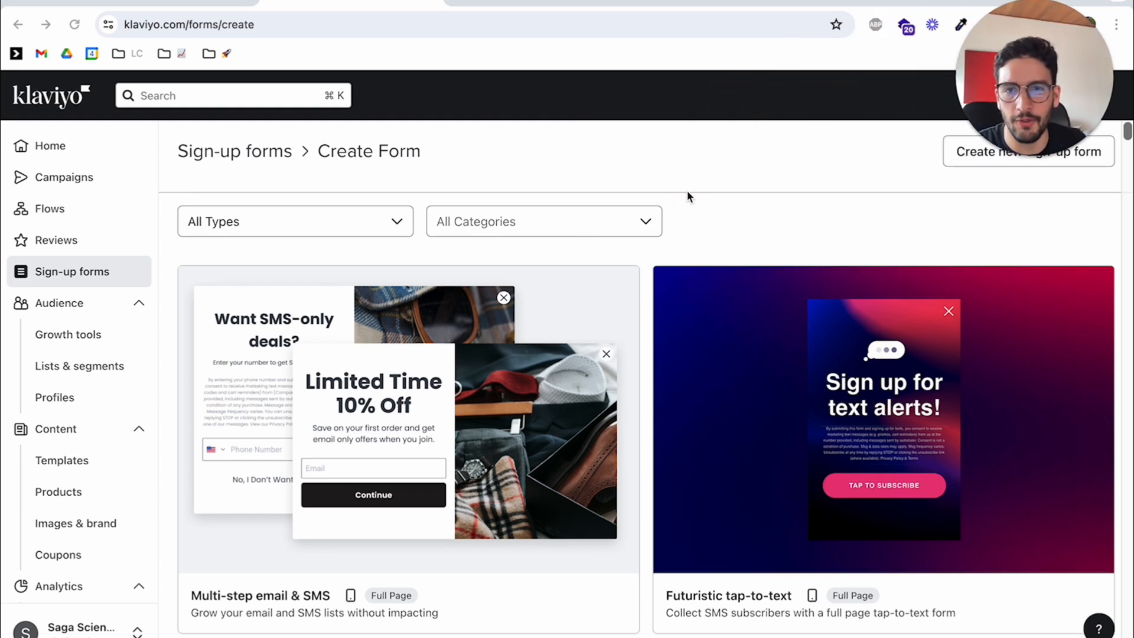
left_click(722, 192)
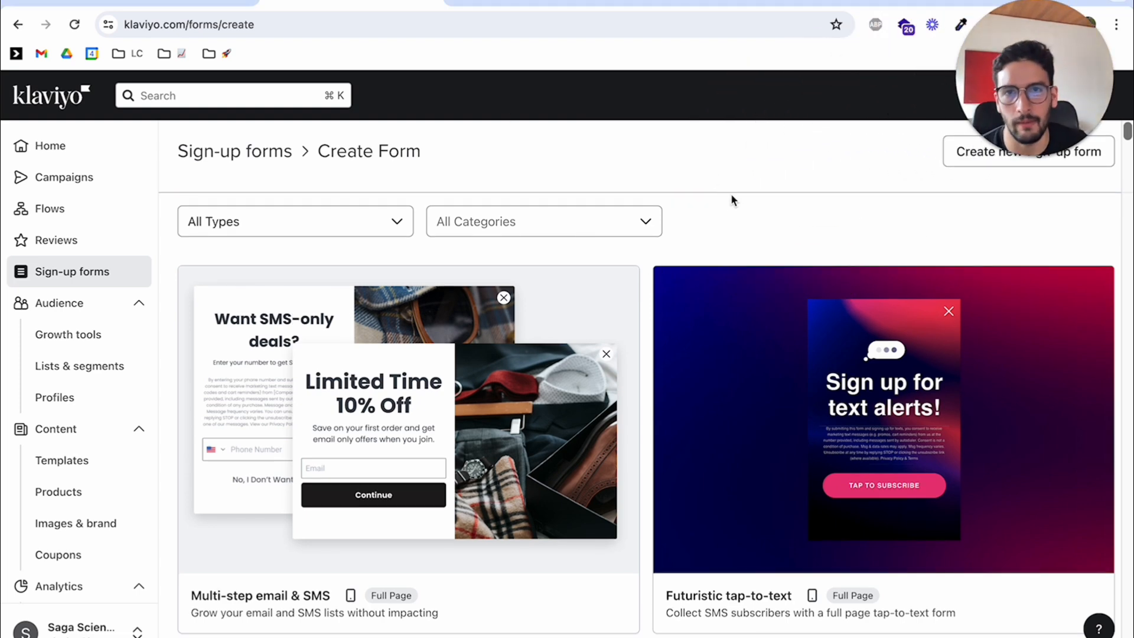
scroll(617, 330, "down", 3)
scroll(590, 426, "up", 3)
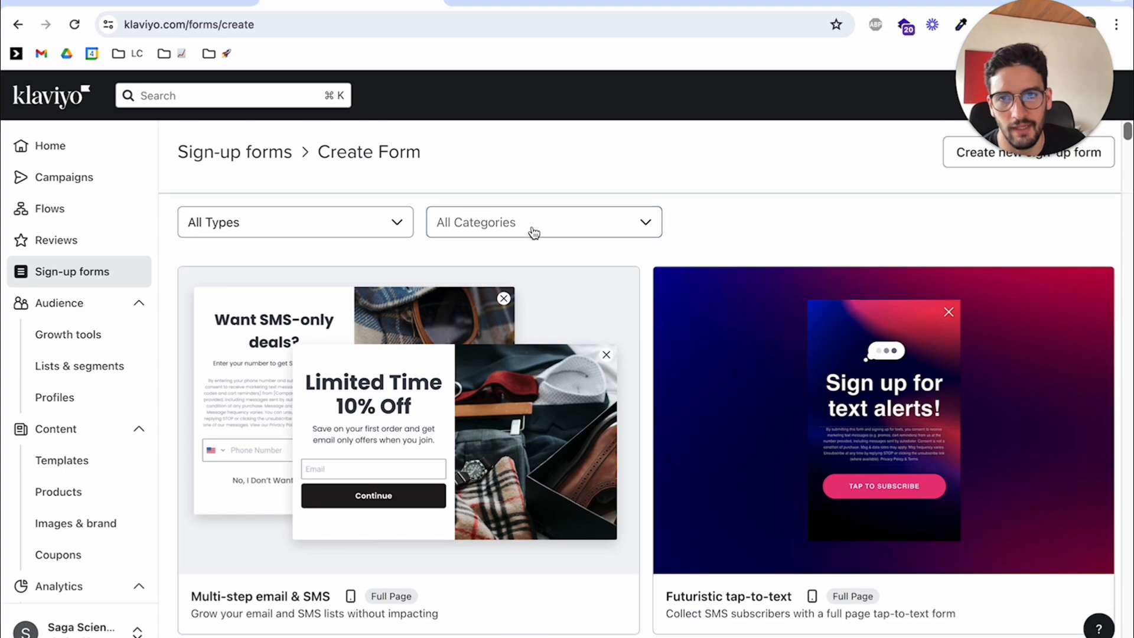
Step: Find the Galaxy multistep popup template and create a form from it with the name YT DEMO
left_click(547, 224)
scroll(897, 360, "down", 2)
scroll(897, 360, "down", 2)
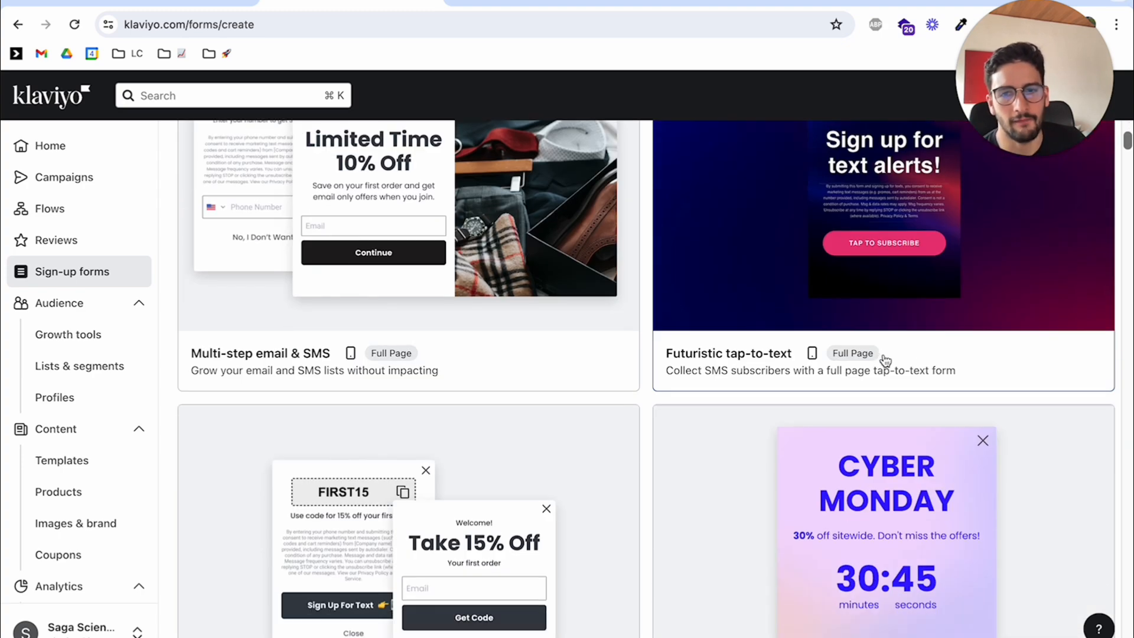
scroll(878, 384, "down", 3)
scroll(733, 407, "down", 3)
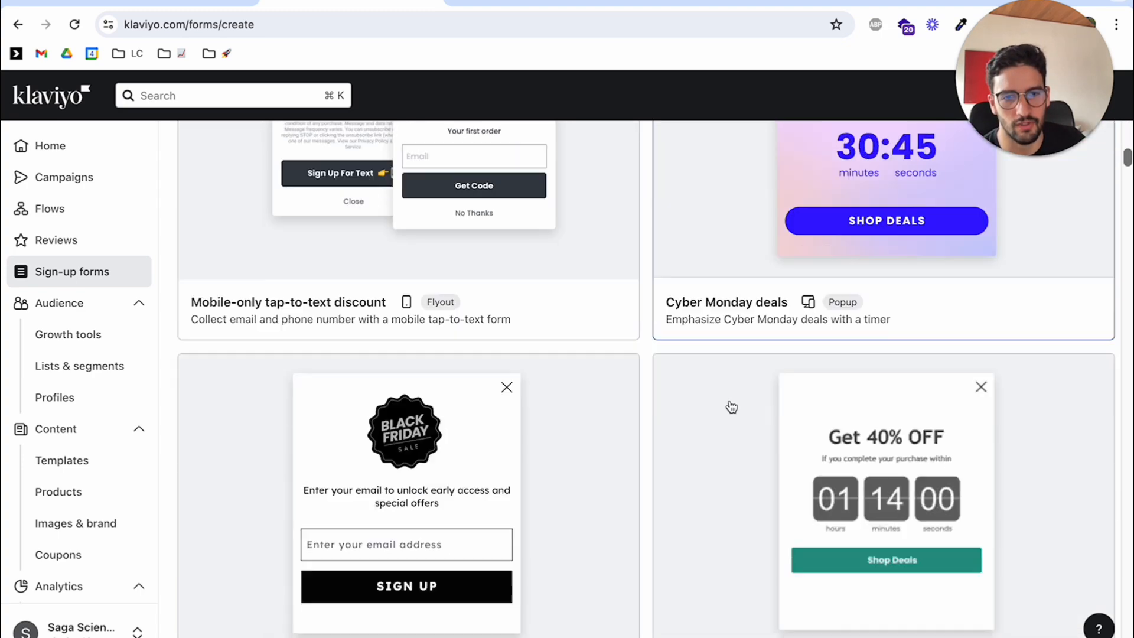
scroll(744, 413, "down", 10)
scroll(754, 420, "down", 5)
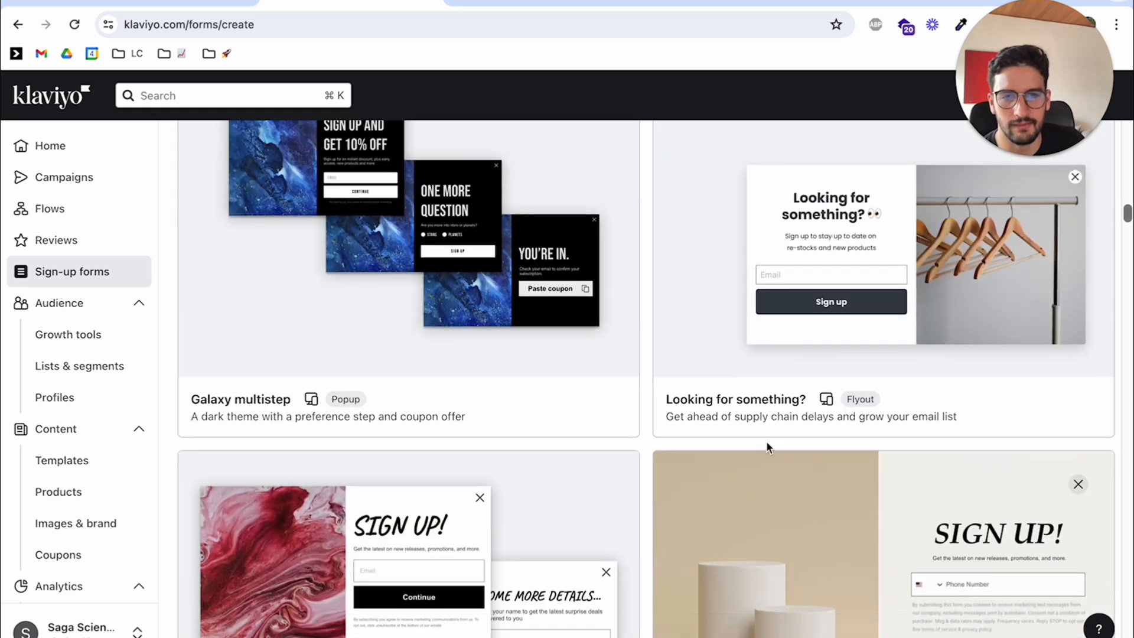
left_click(532, 304)
left_click(860, 506)
triple_click(861, 506)
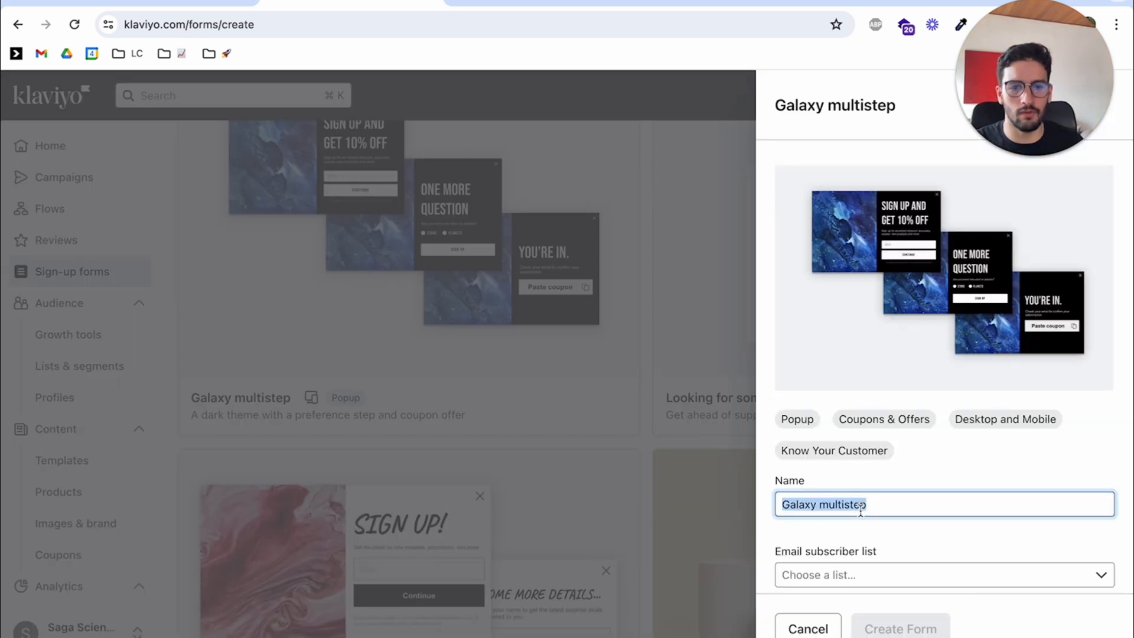
type("YT DEMO")
scroll(882, 501, "down", 1)
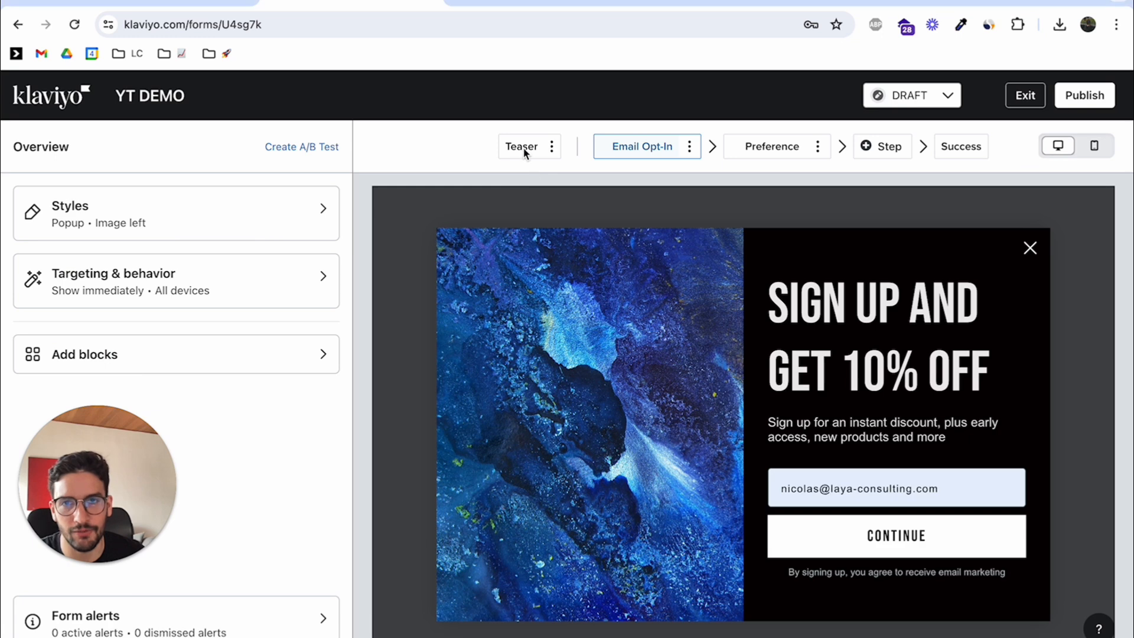
Step: Try the form's teaser in the middle-left position and delete the teaser from the form
left_click(523, 147)
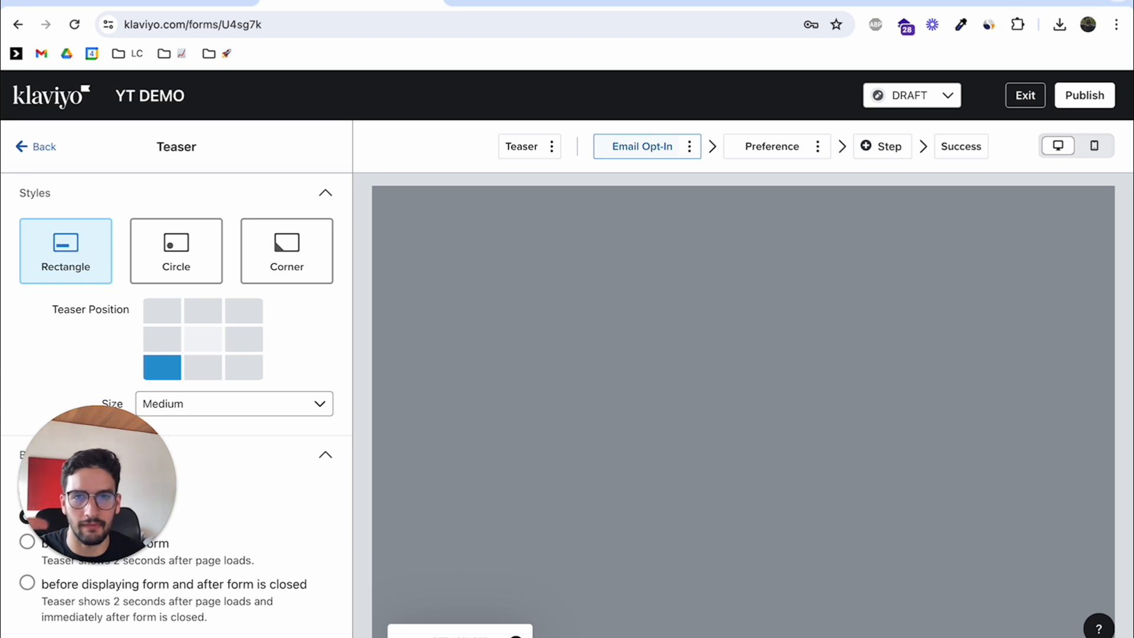
left_click(169, 340)
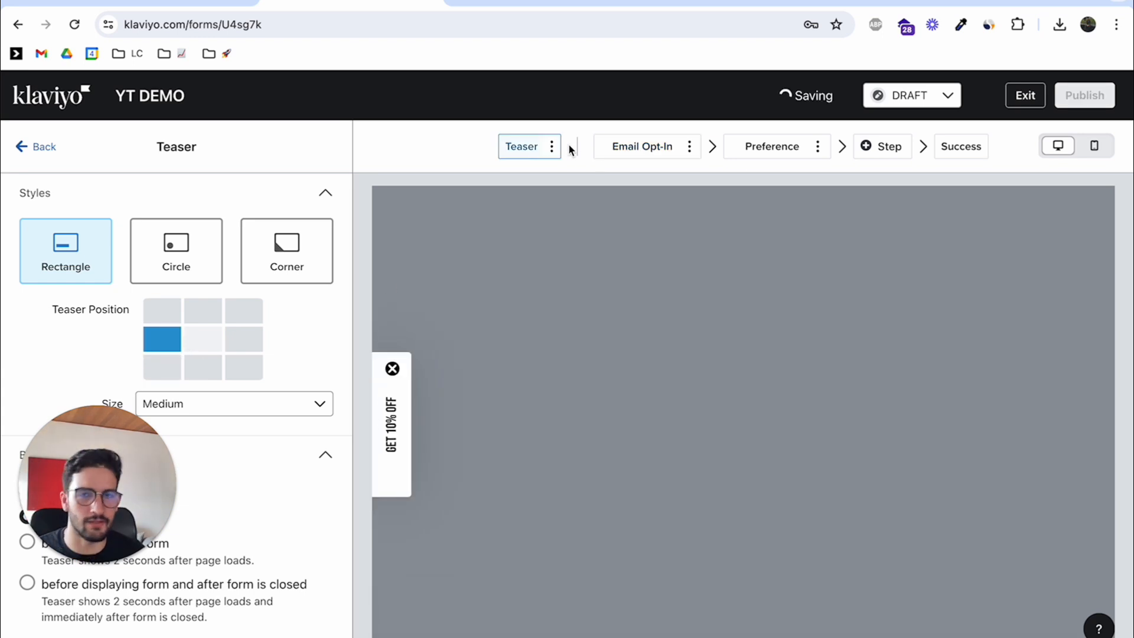
left_click(552, 147)
left_click(538, 177)
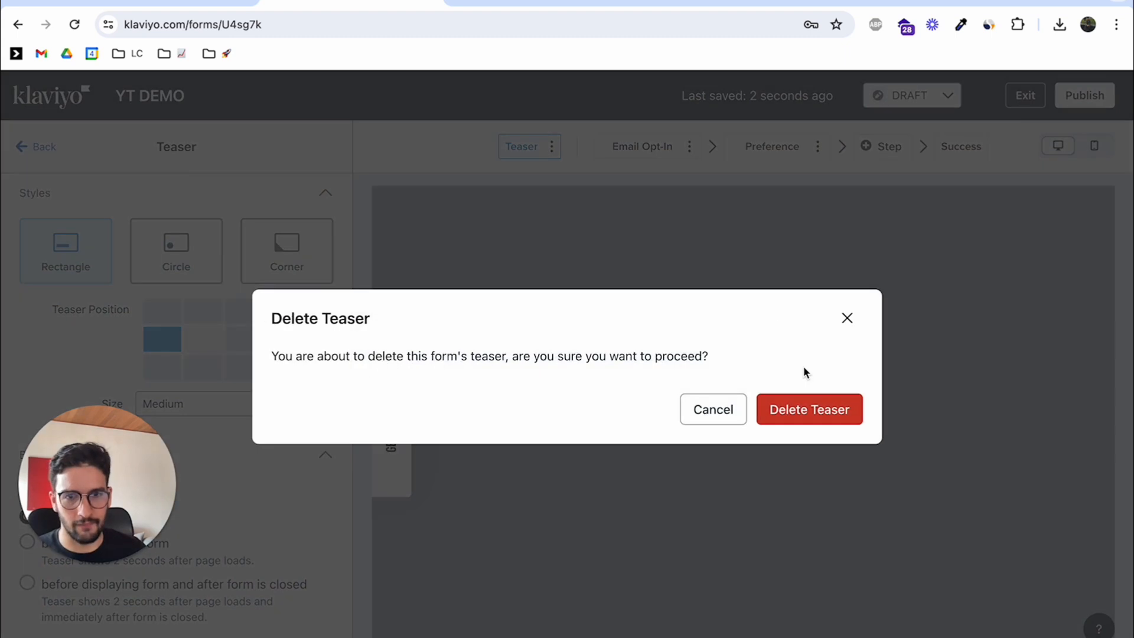
left_click(806, 408)
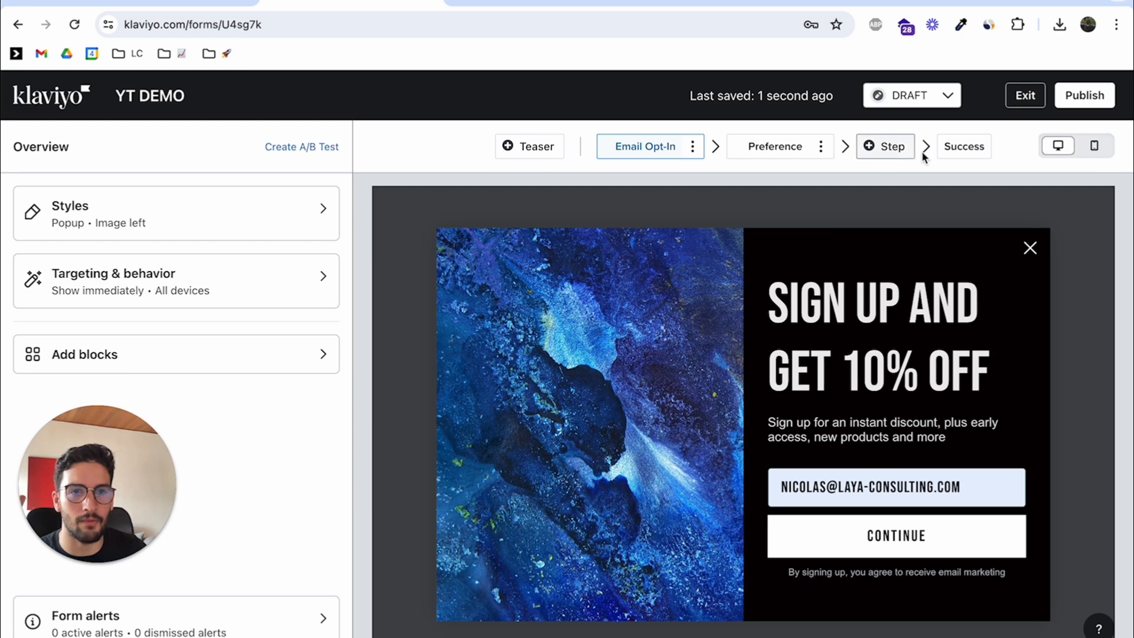
Step: Add an SMS opt-in step to the form for collecting phone numbers
left_click(884, 147)
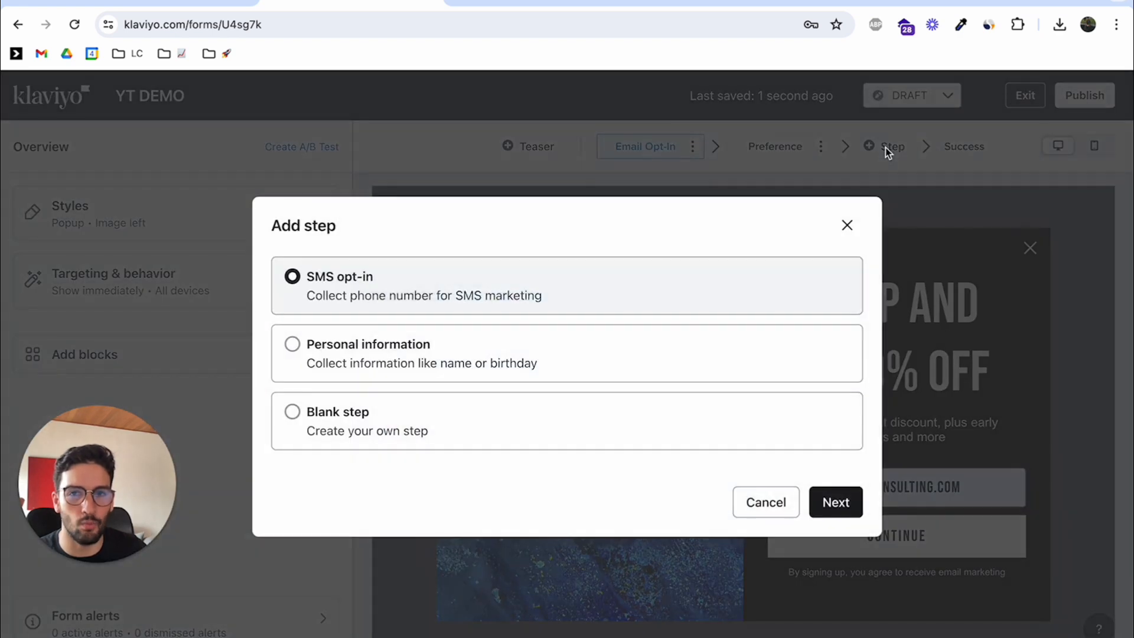
left_click(835, 502)
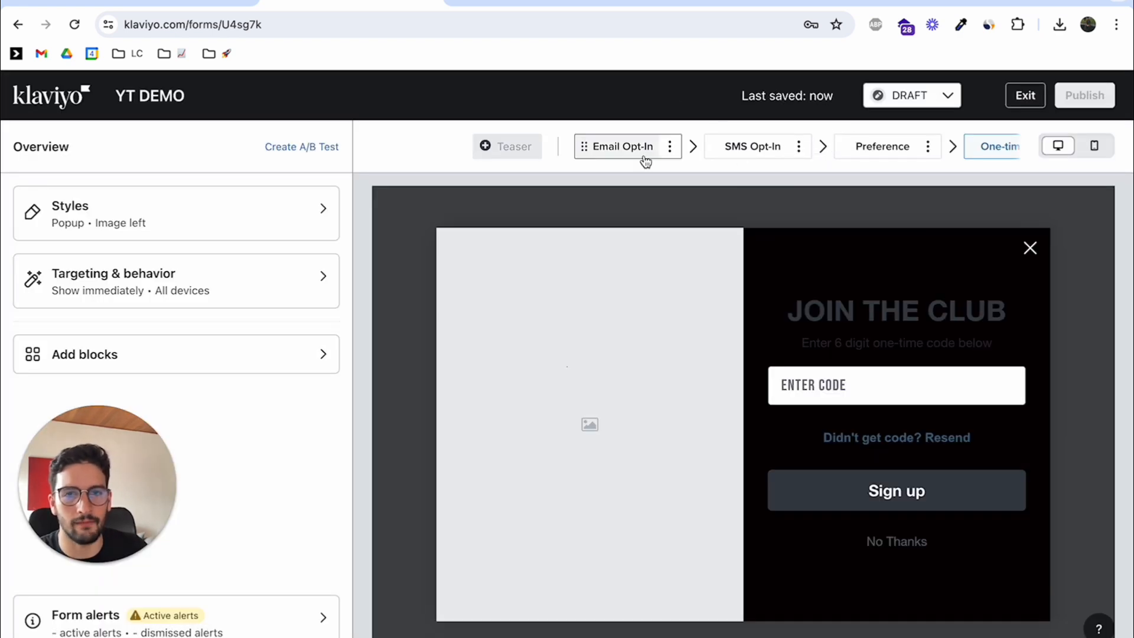
Step: Examine the heading, description text and email input blocks of the Email Opt-In step
left_click(631, 151)
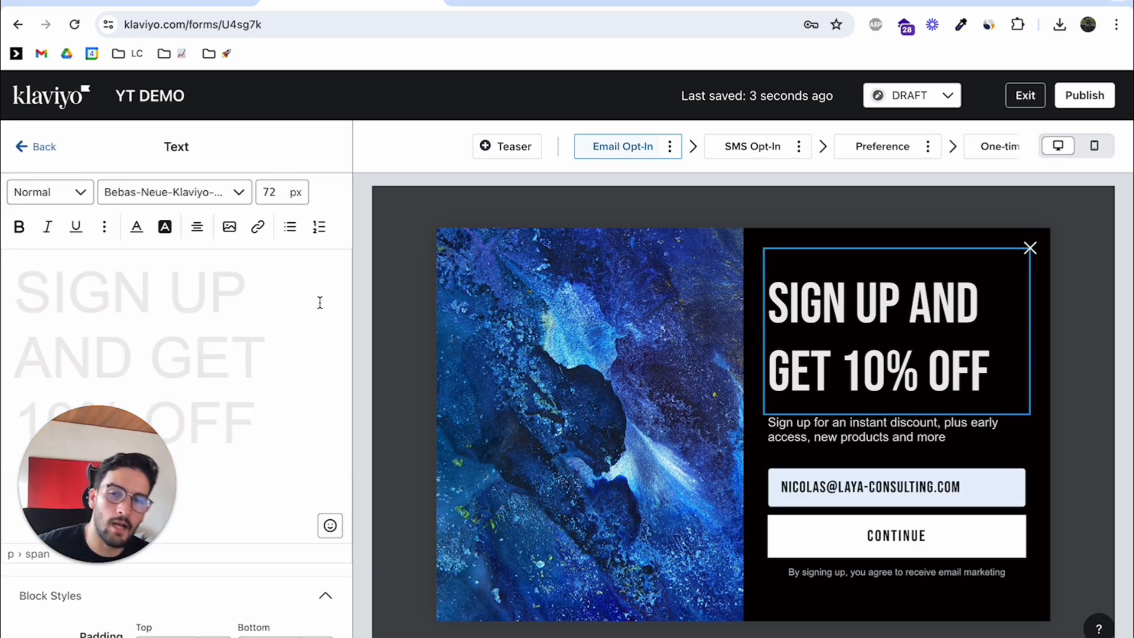
left_click(885, 435)
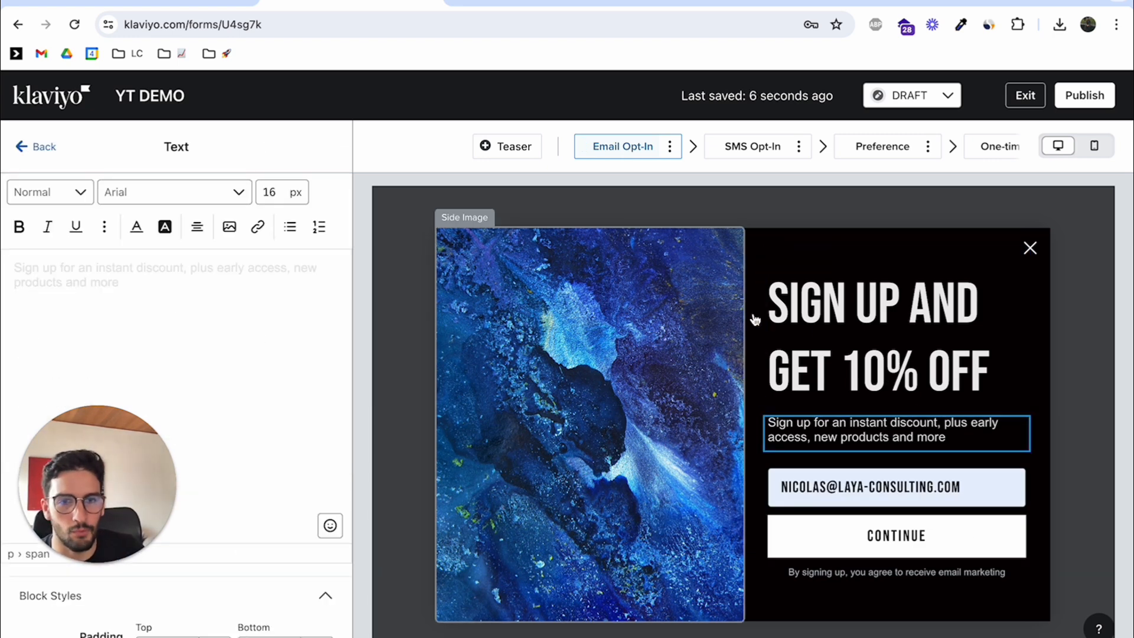
left_click(773, 295)
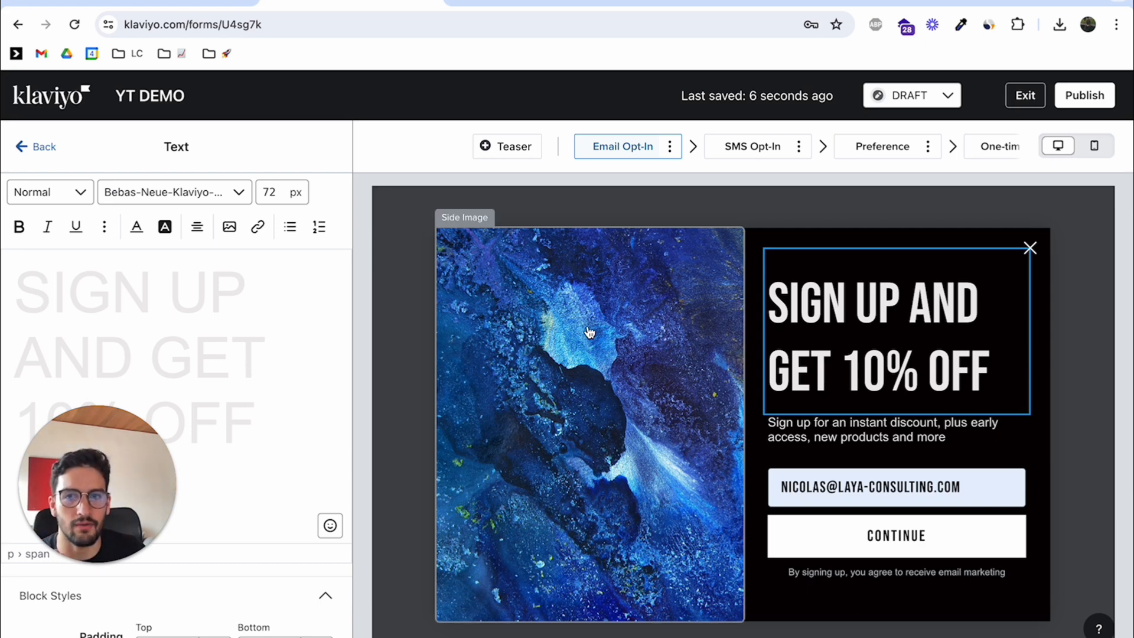
left_click(898, 487)
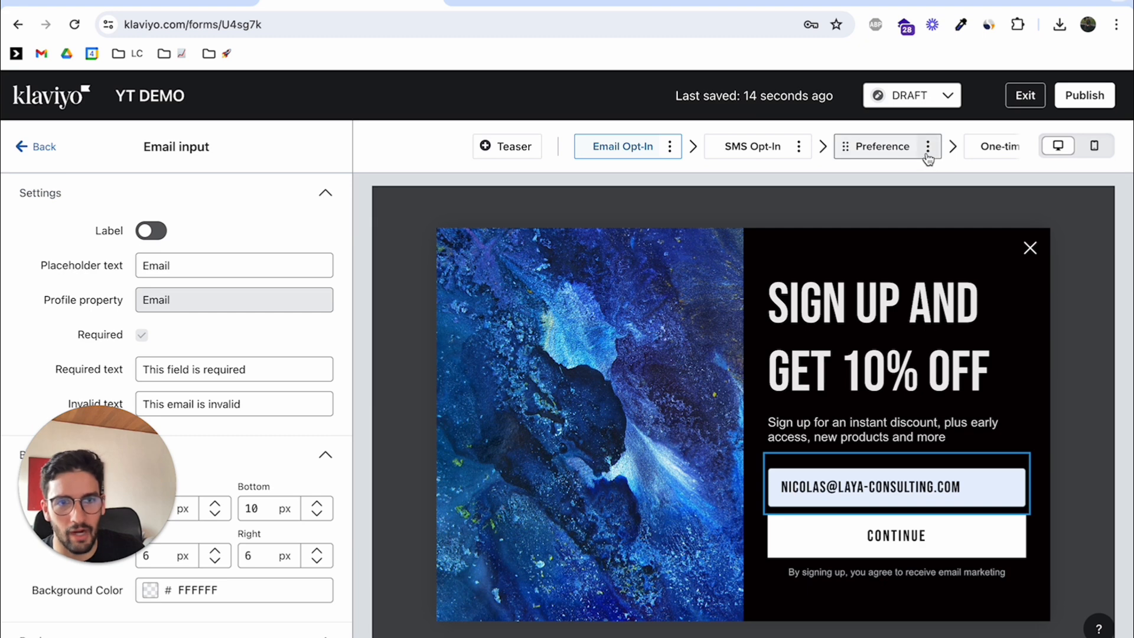
Step: Examine the form's Success, One-time code and Preference steps, and return to the Email Opt-In step
scroll(926, 157, "right", 3)
left_click(974, 150)
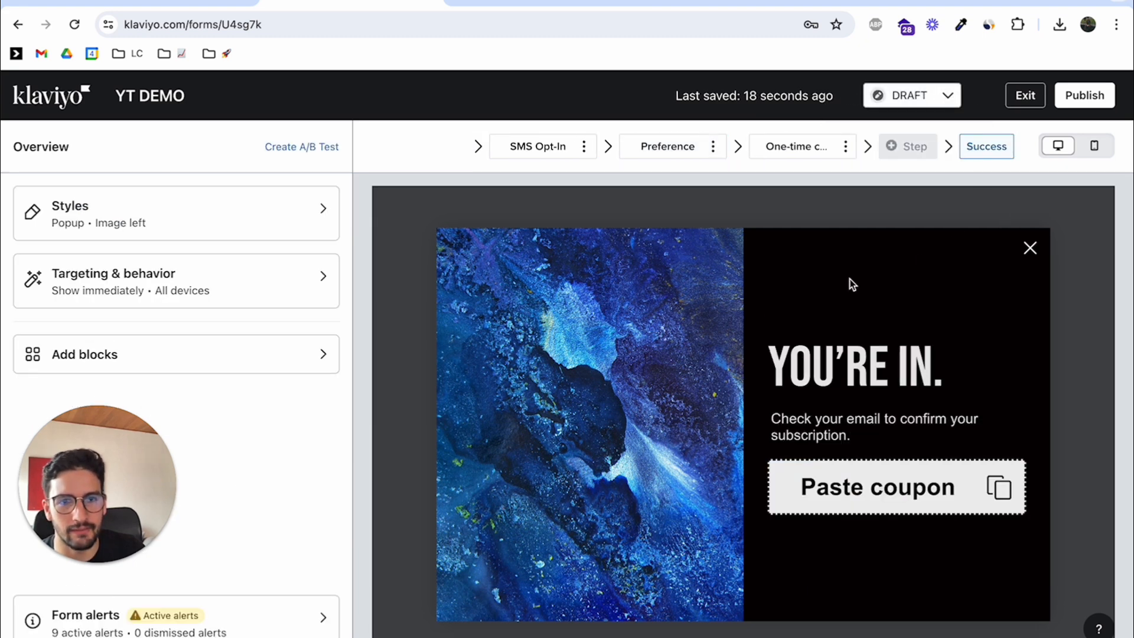
scroll(780, 155, "left", 2)
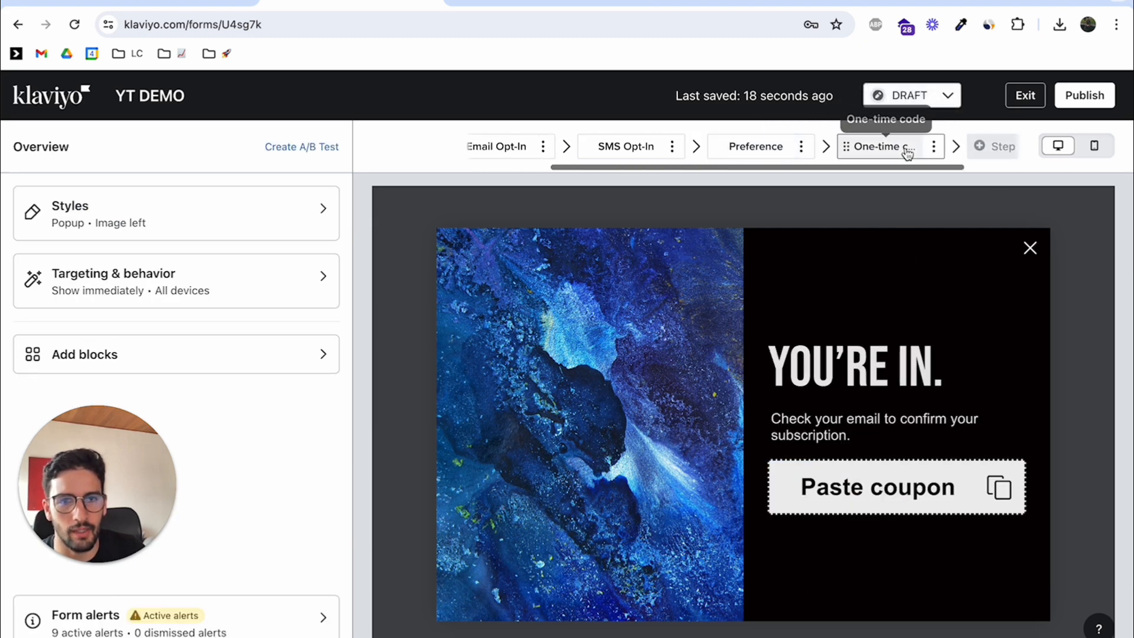
left_click(903, 149)
scroll(761, 156, "left", 3)
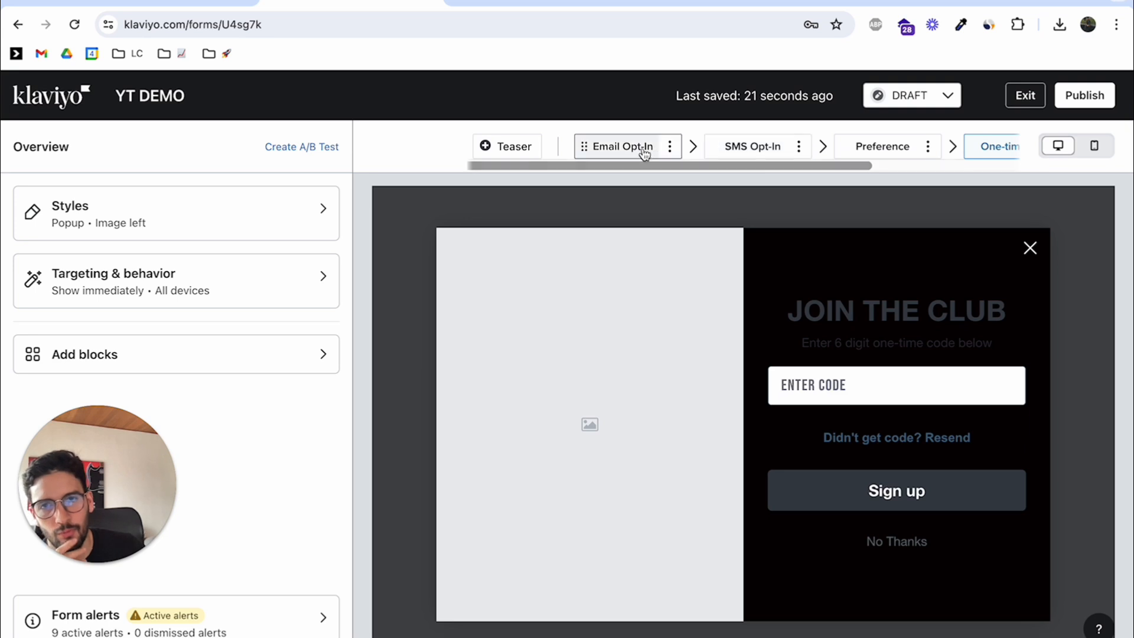
scroll(641, 152, "right", 2)
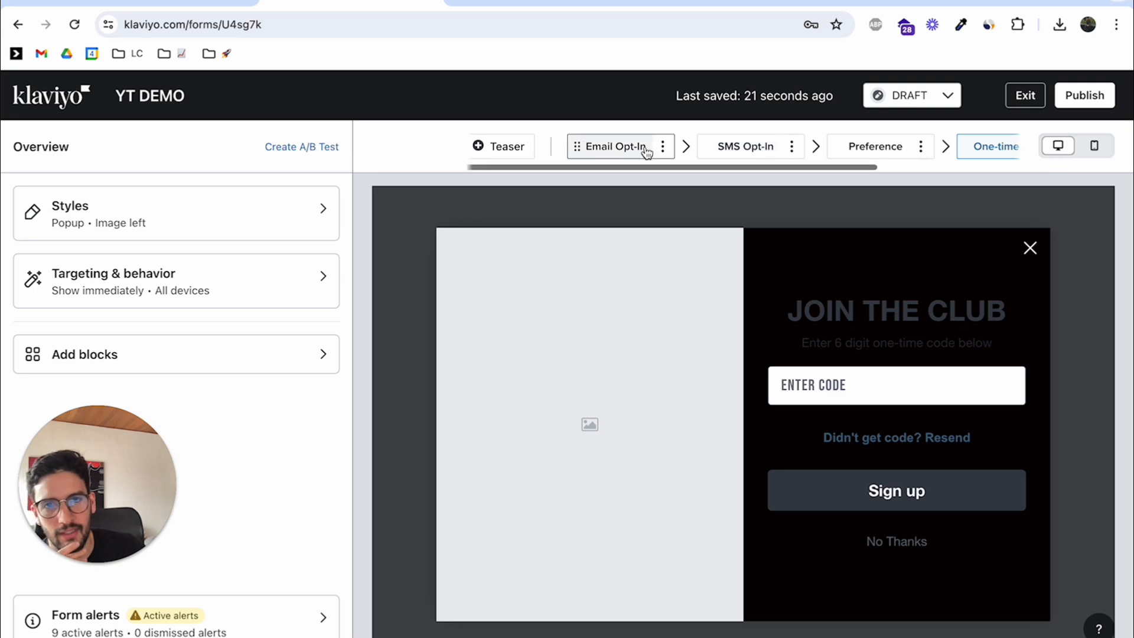
left_click(593, 147)
left_click(847, 148)
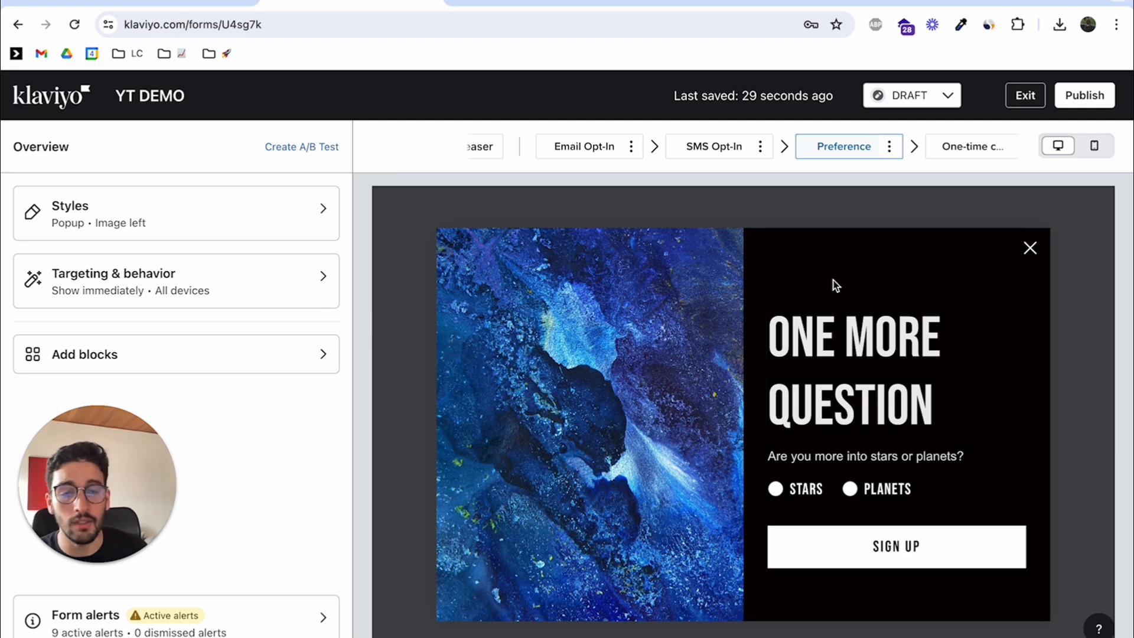
left_click(586, 147)
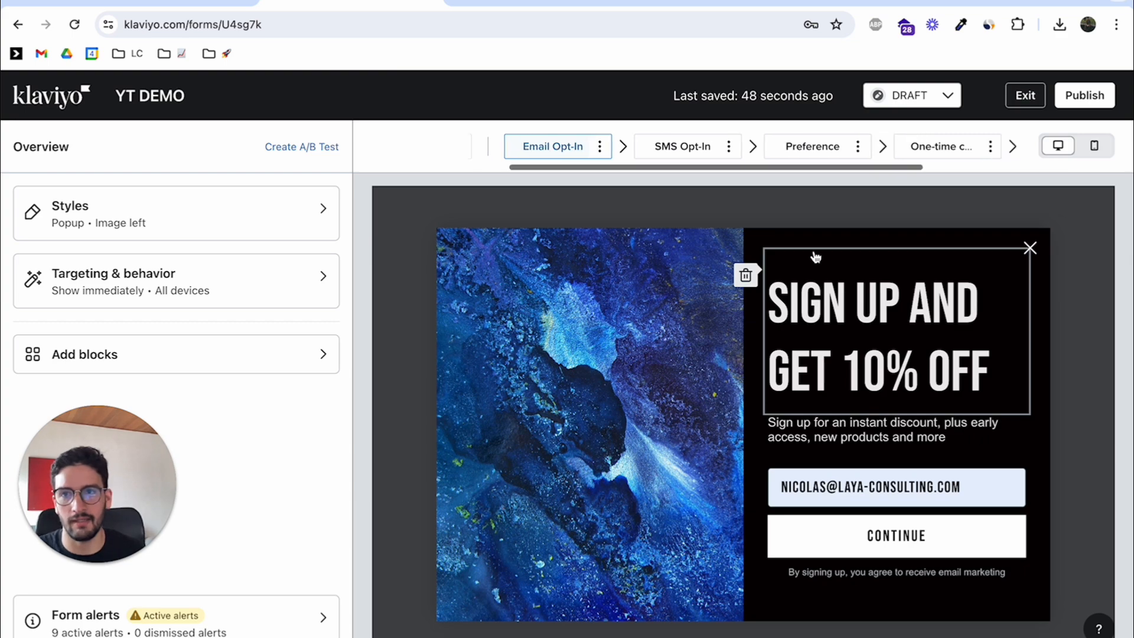
Step: Switch to the Miro board and look over its pop-up examples and the list of pop-up elements
left_click(164, 4)
scroll(529, 351, "up", 5)
scroll(529, 350, "down", 5)
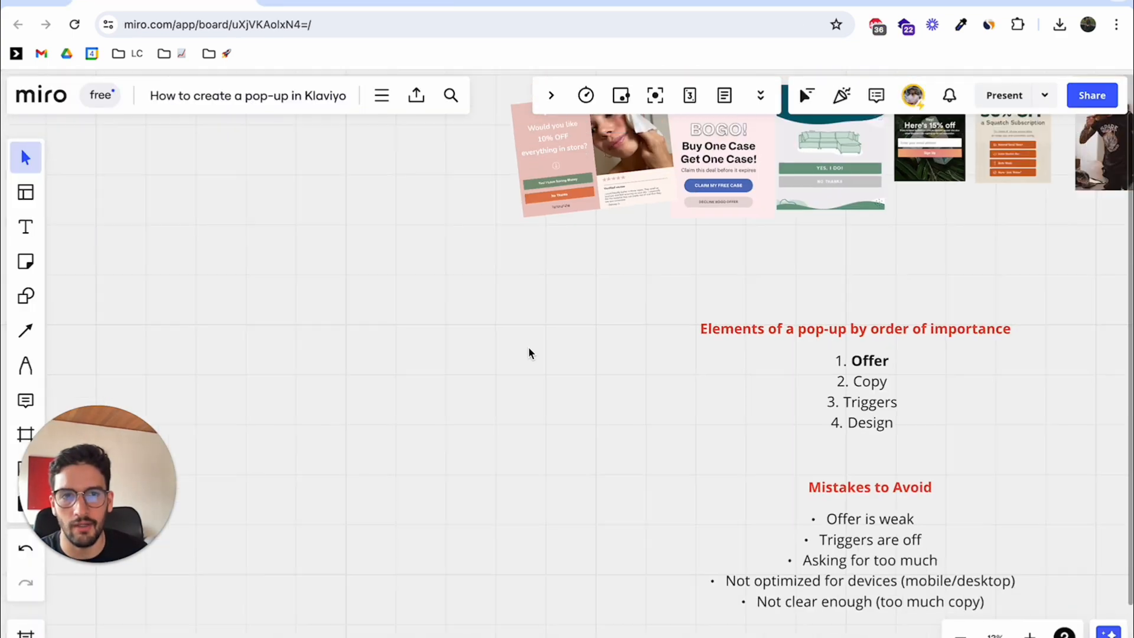
Step: Look closely at the Casely BOGO, $100 off and 15% off pop-up examples on the Miro board
scroll(470, 300, "right", 3)
scroll(470, 298, "up", 2)
scroll(414, 285, "up", 8)
scroll(415, 286, "right", 5)
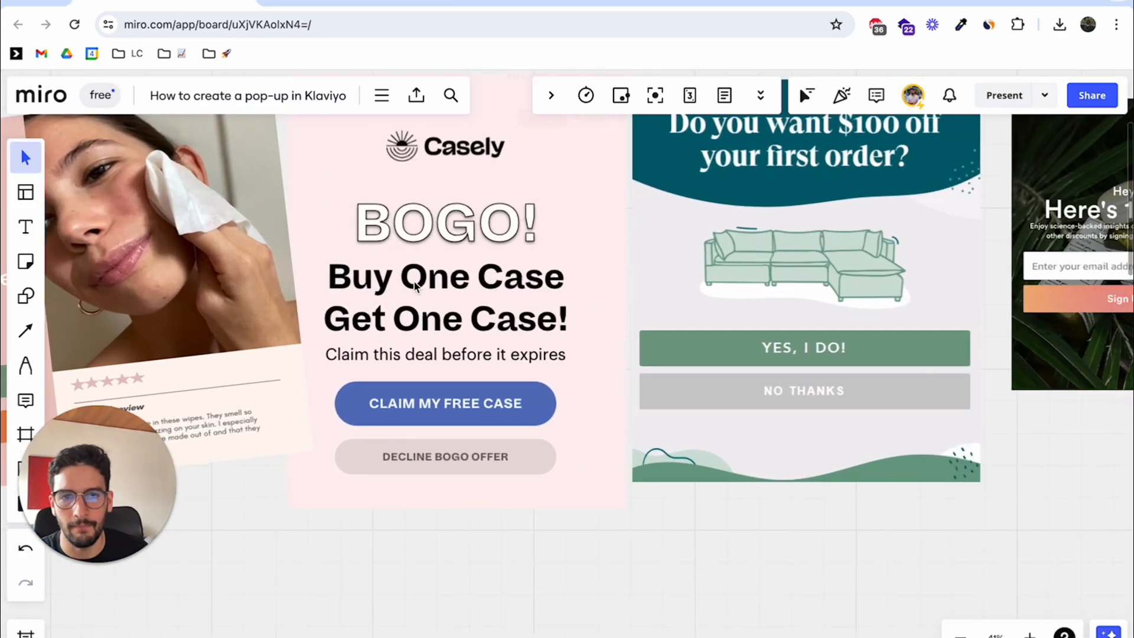
scroll(756, 328, "up", 2)
scroll(755, 325, "right", 2)
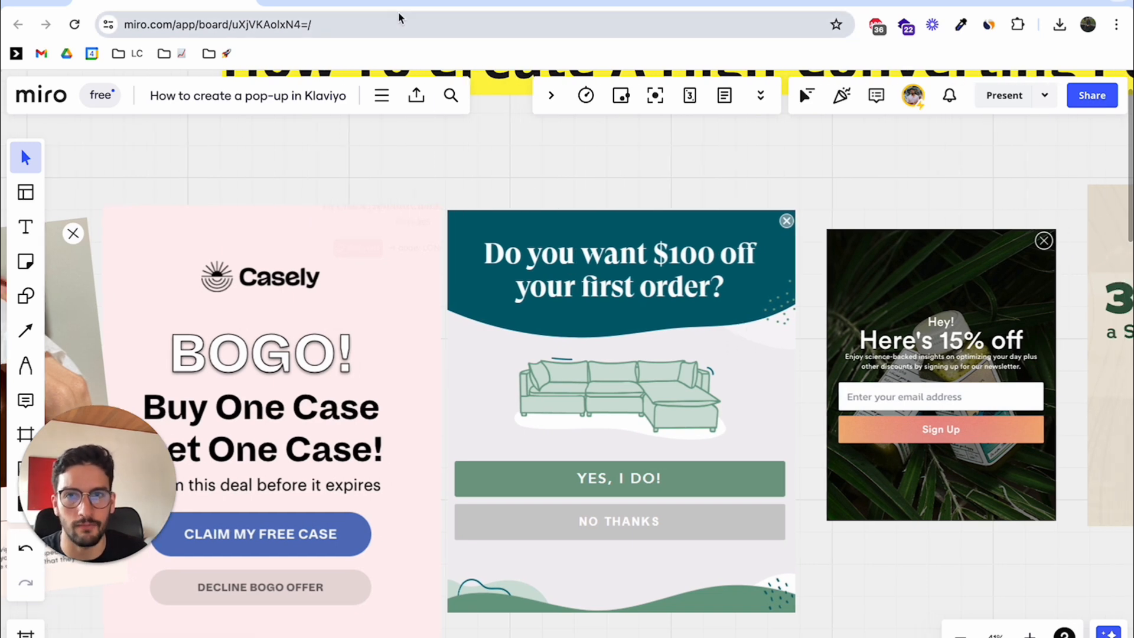
scroll(626, 401, "down", 3)
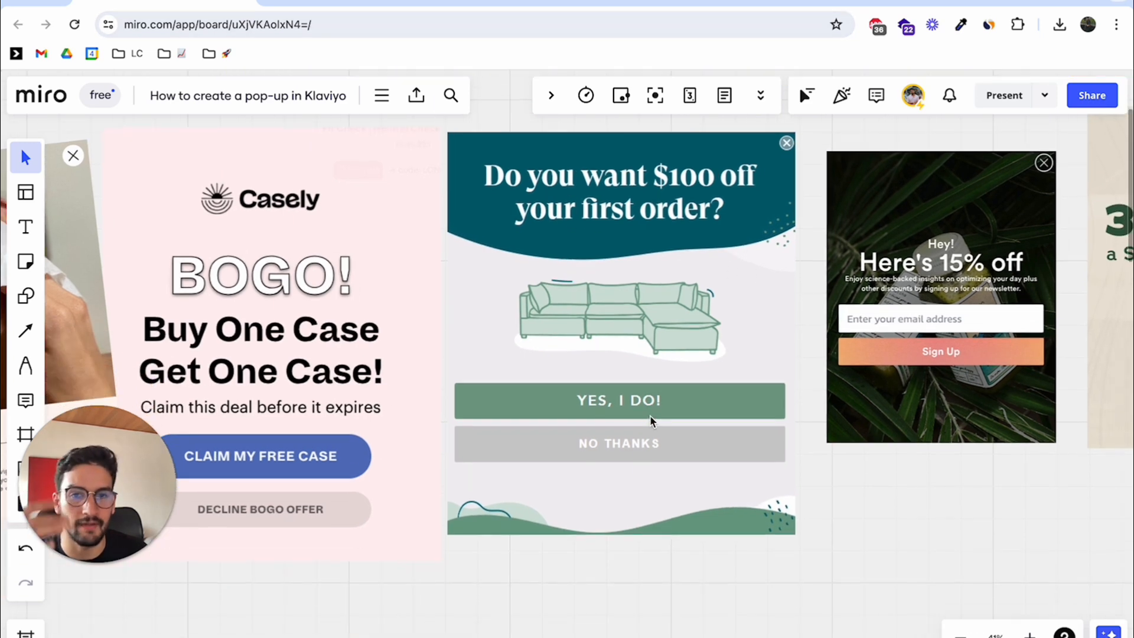
Step: Switch back to the Klaviyo form and review its Preference, Email Opt-In and SMS Opt-In steps
left_click(265, 9)
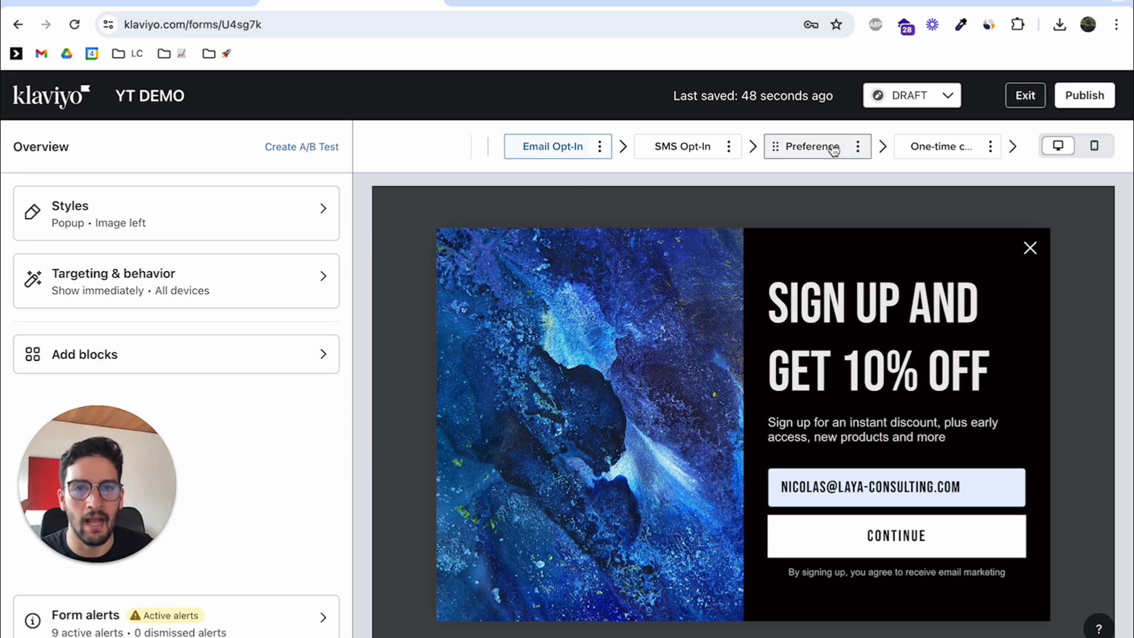
left_click(812, 147)
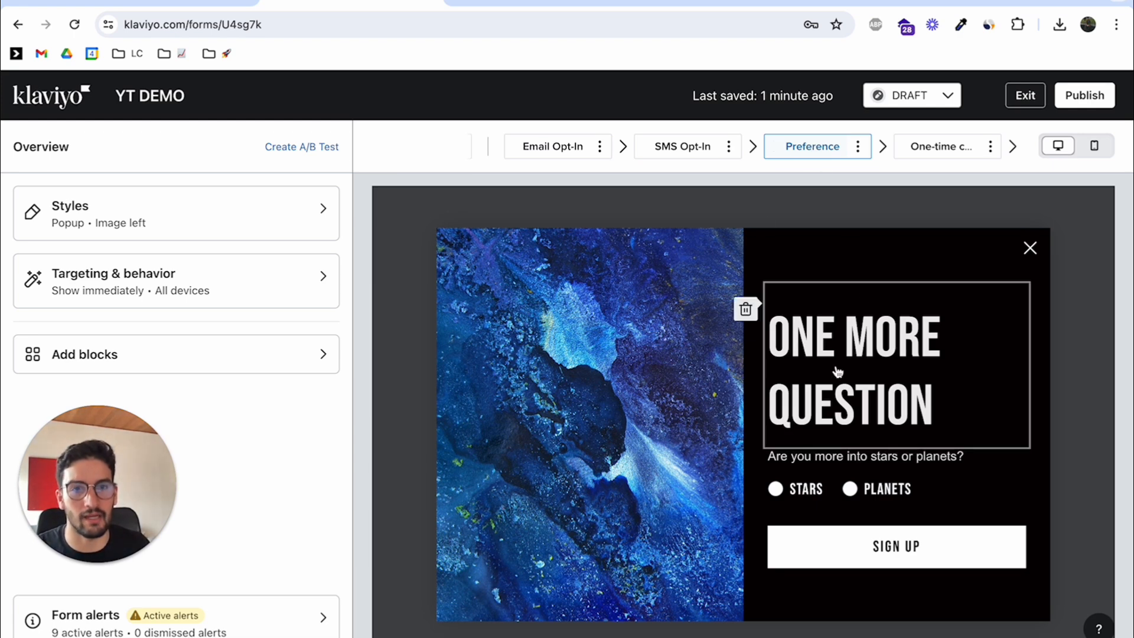
left_click(539, 147)
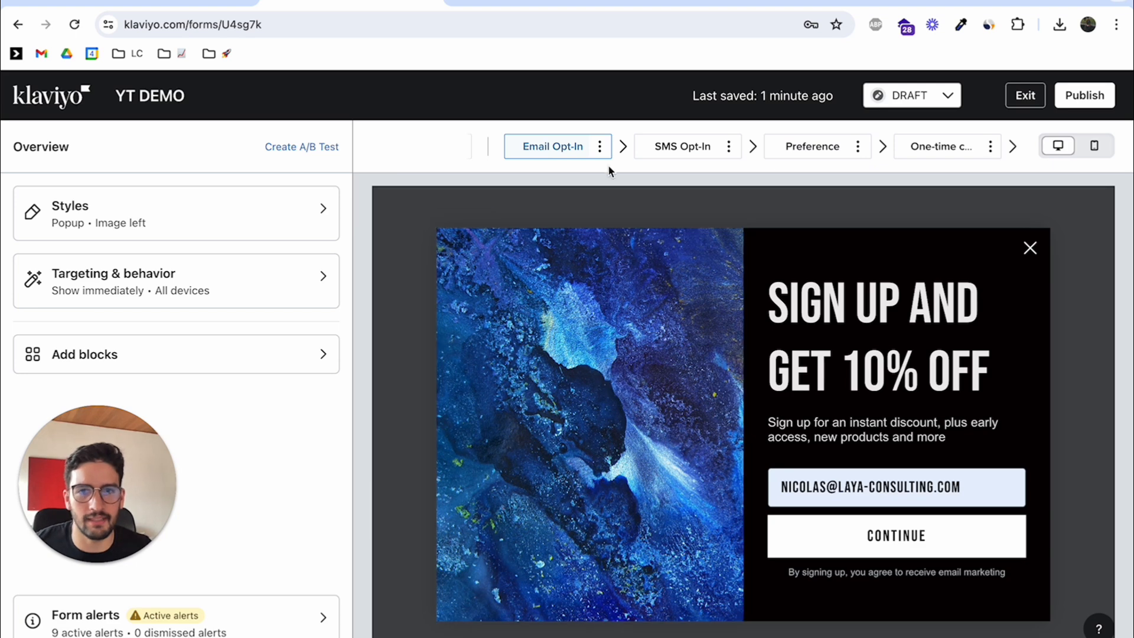
left_click(650, 146)
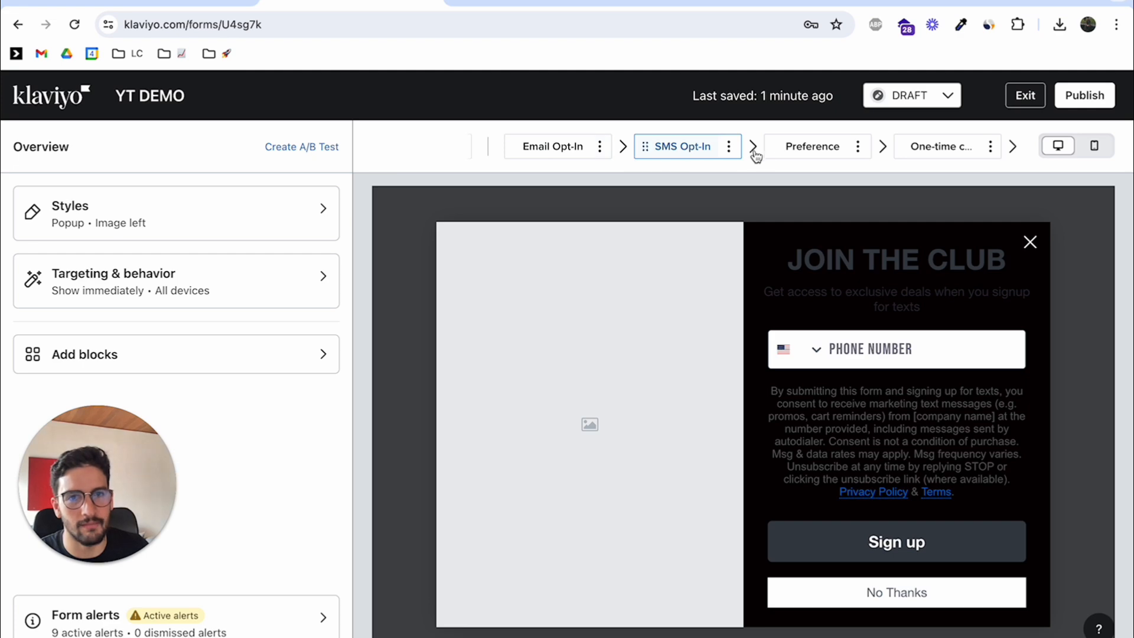
Step: Rename the form's Preference step as ZPD and open the settings of its Stars and Planets radio buttons
left_click(794, 148)
left_click(857, 147)
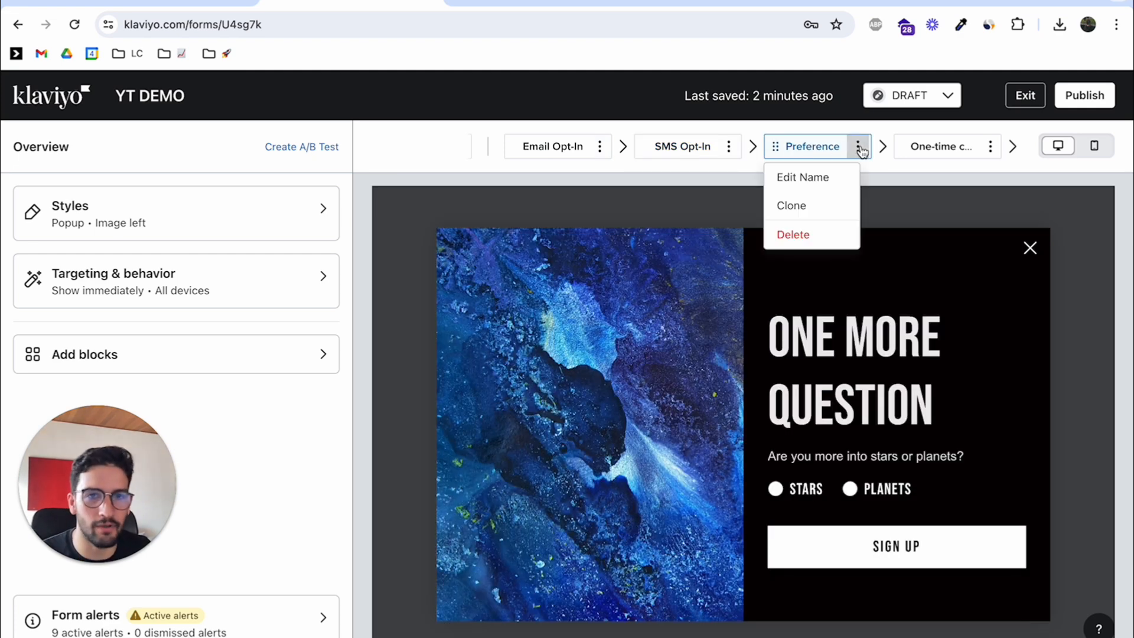
left_click(832, 176)
double_click(527, 356)
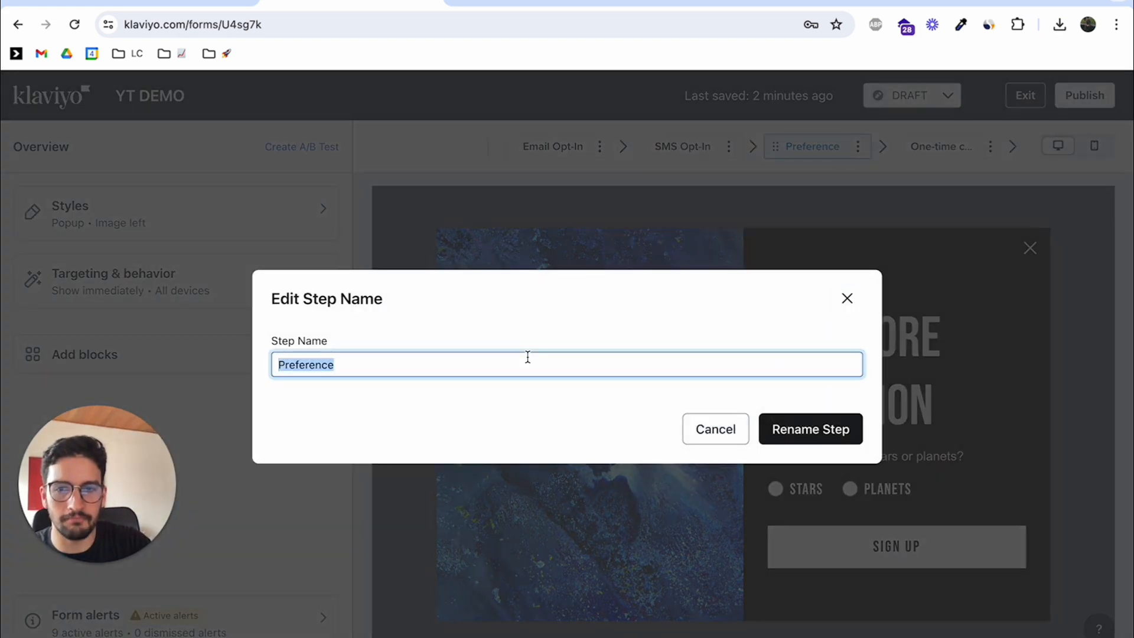
type("ZPD")
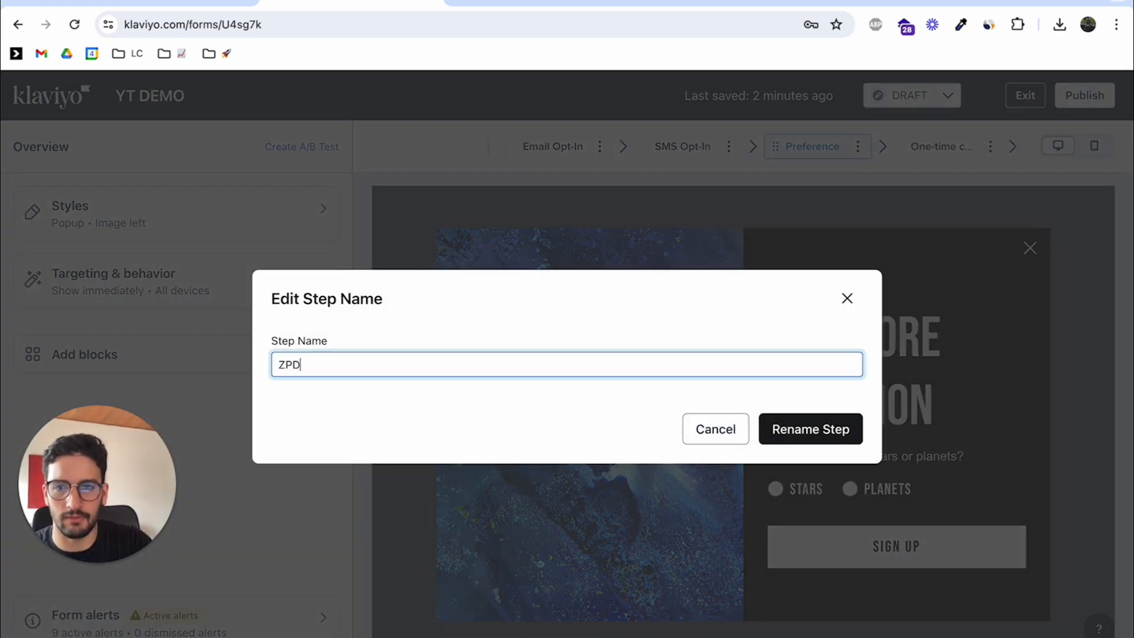
left_click(800, 430)
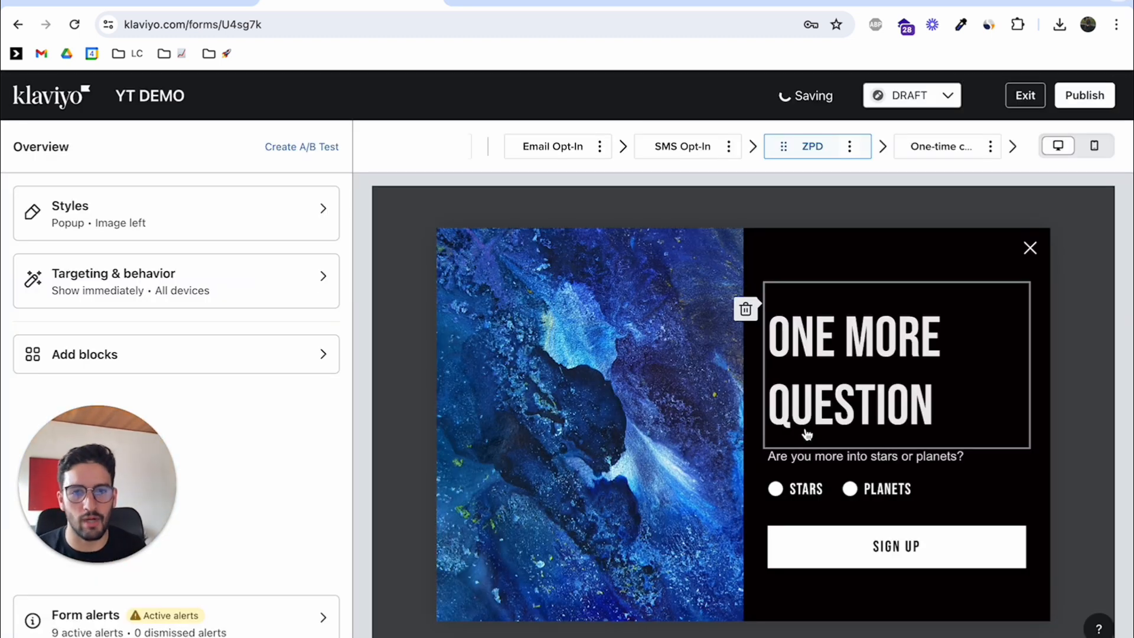
left_click(825, 481)
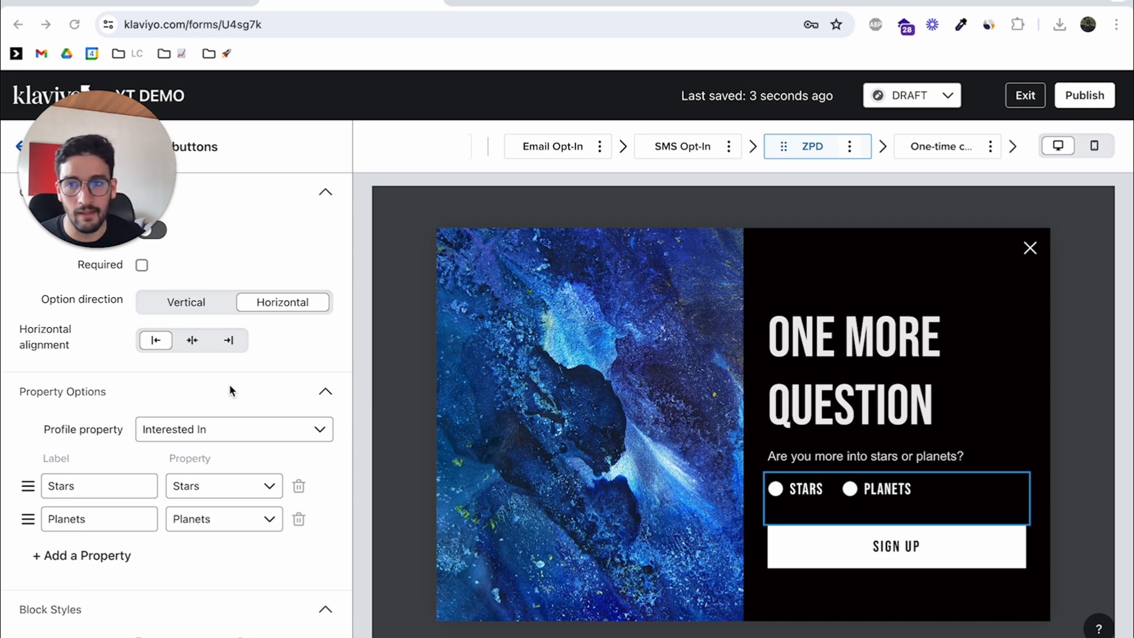
scroll(229, 384, "down", 1)
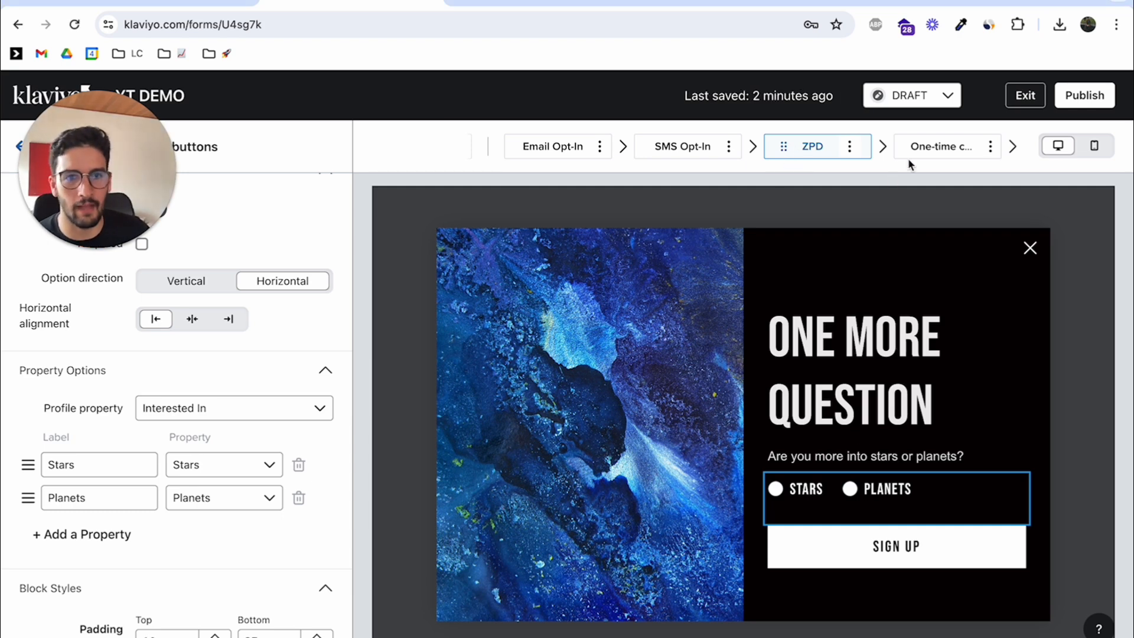
Step: Delete the "JOIN THE CLUB" heading block from the One-time code step
left_click(936, 147)
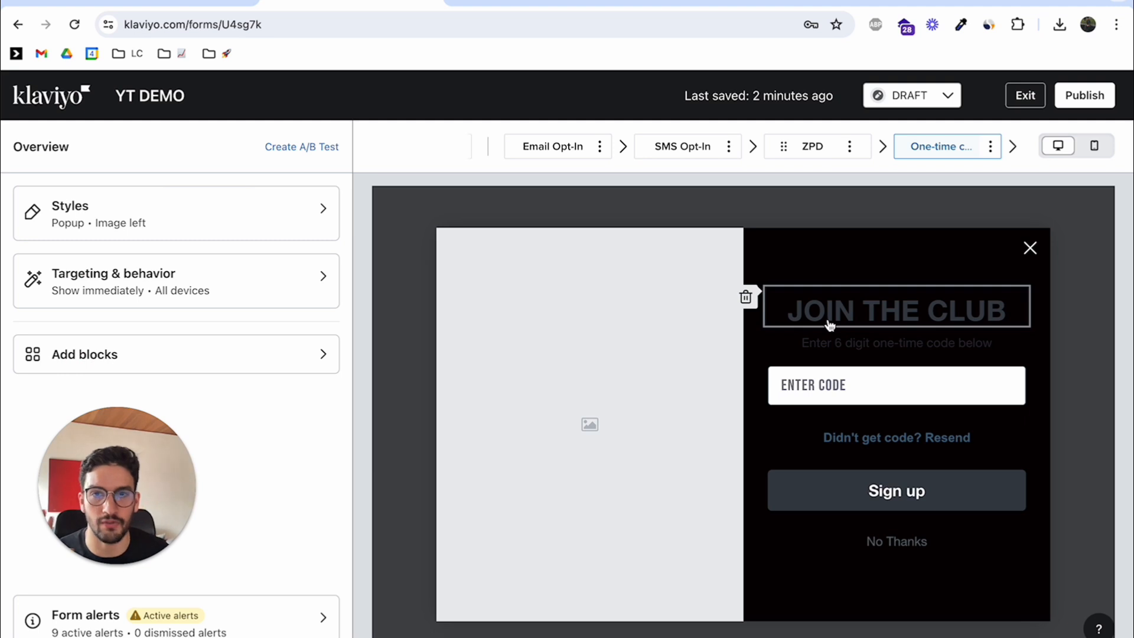
left_click(746, 297)
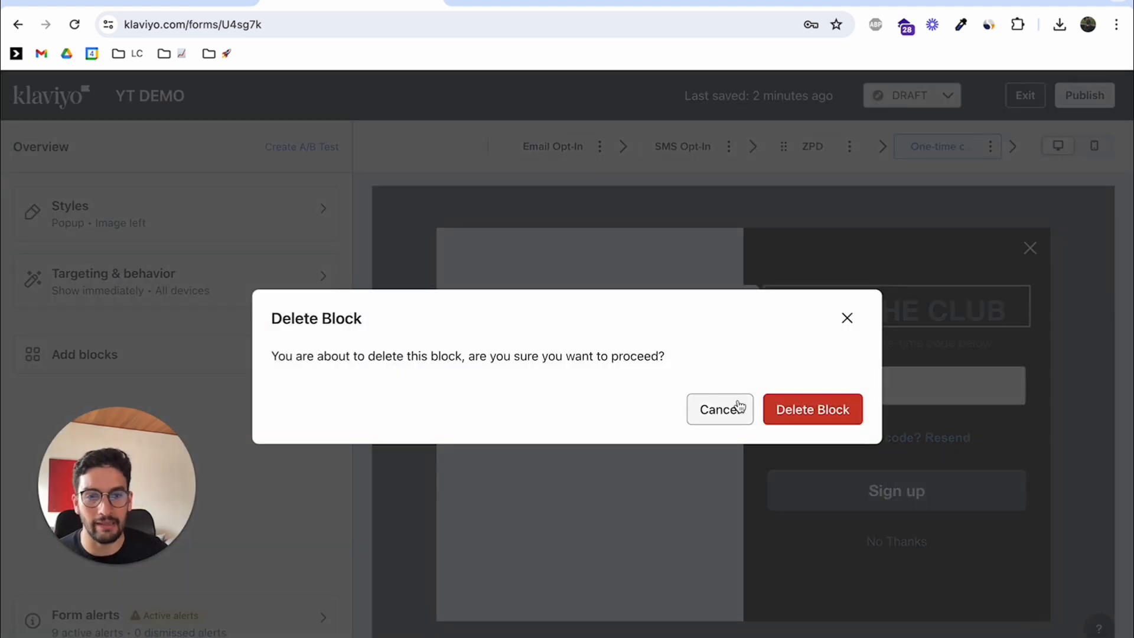
left_click(831, 412)
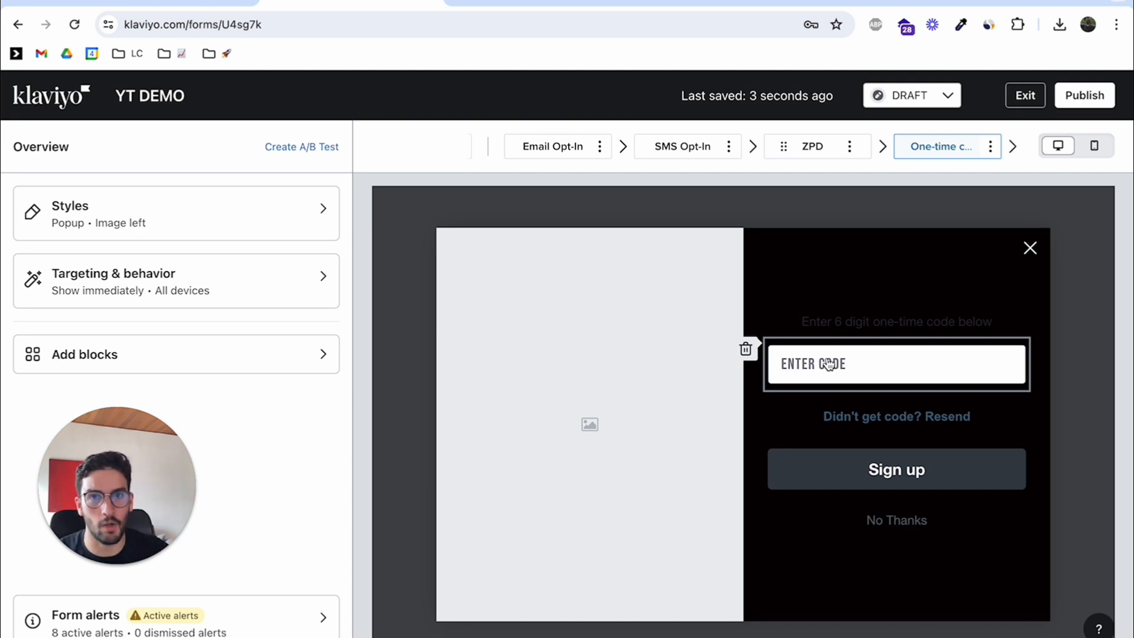
Step: Add a Coupon block between the description text and the code input in the One-time code step
left_click(141, 355)
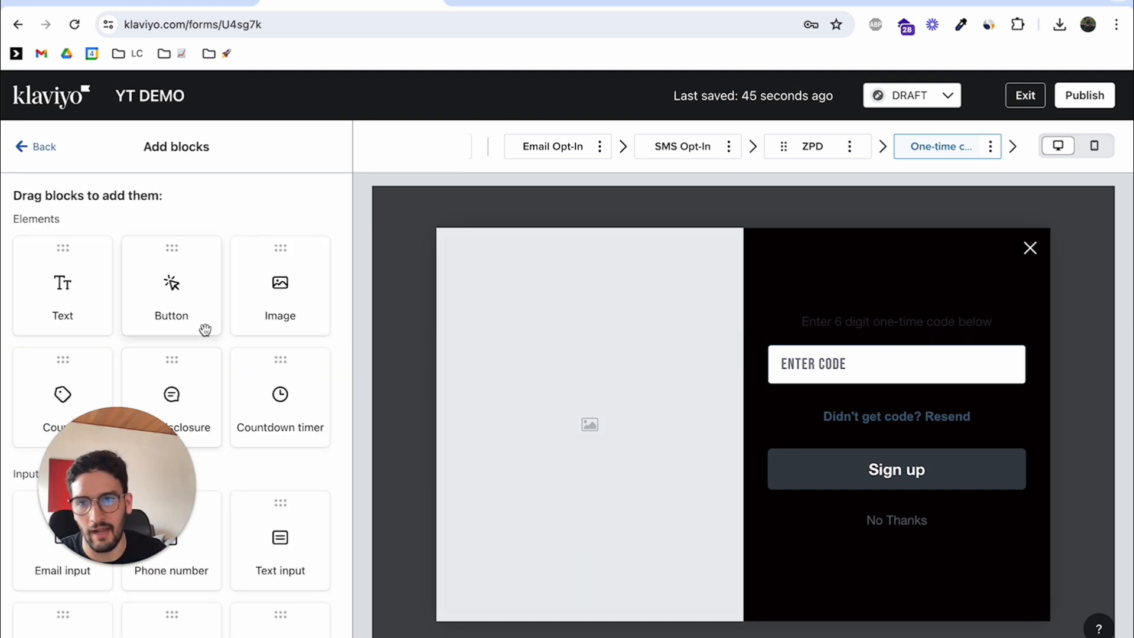
left_click_drag(99, 476, 124, 220)
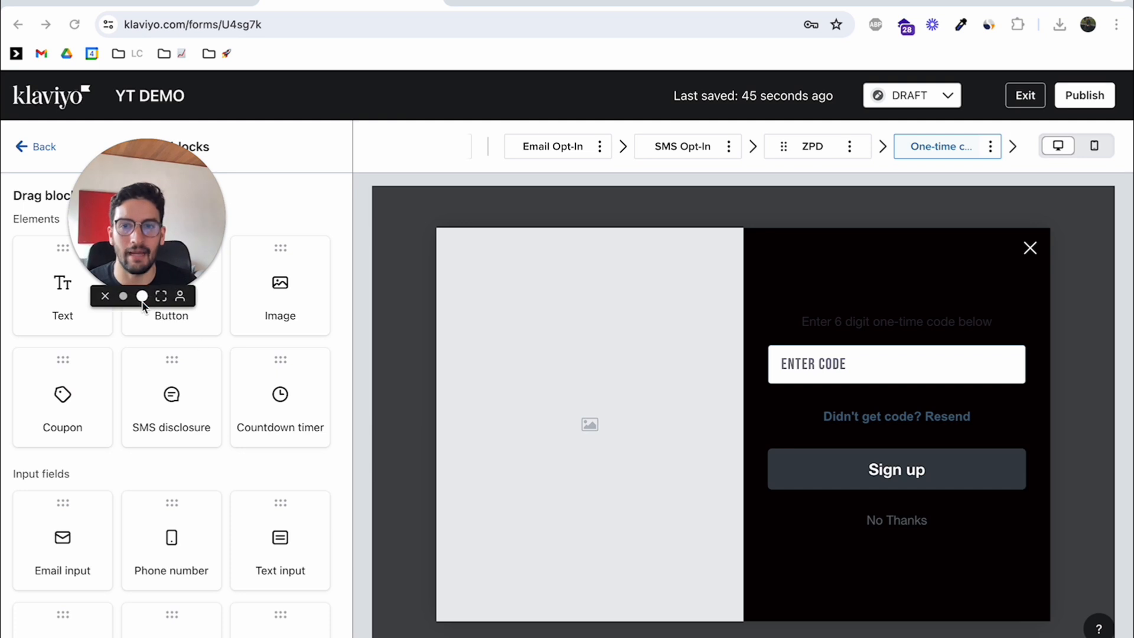
scroll(215, 360, "down", 3)
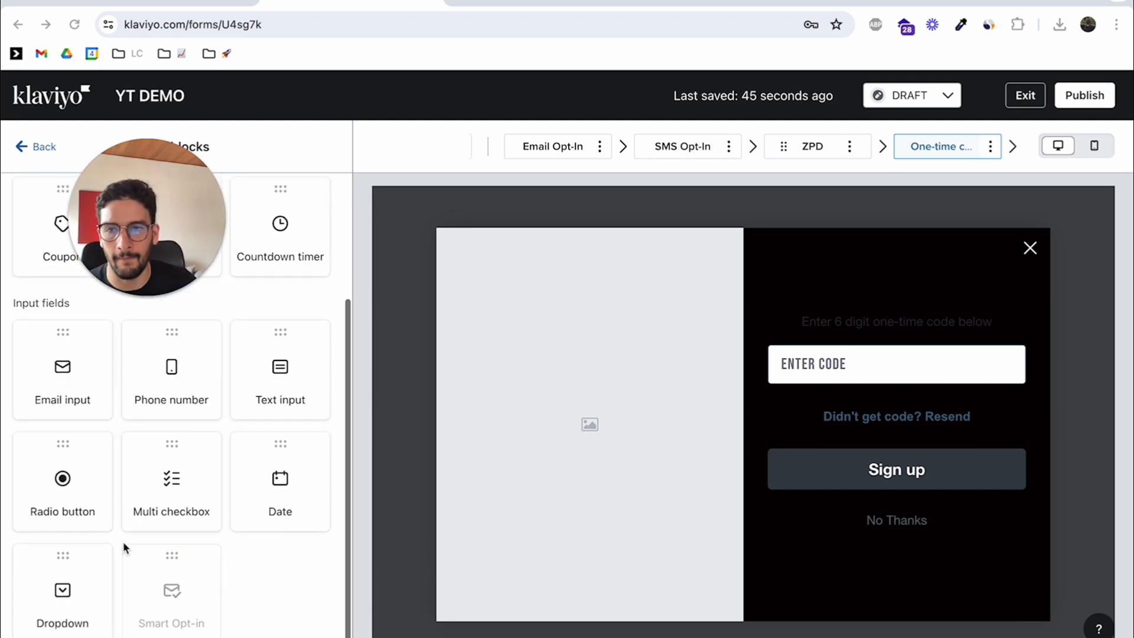
scroll(89, 414, "up", 3)
left_click_drag(50, 380, 929, 331)
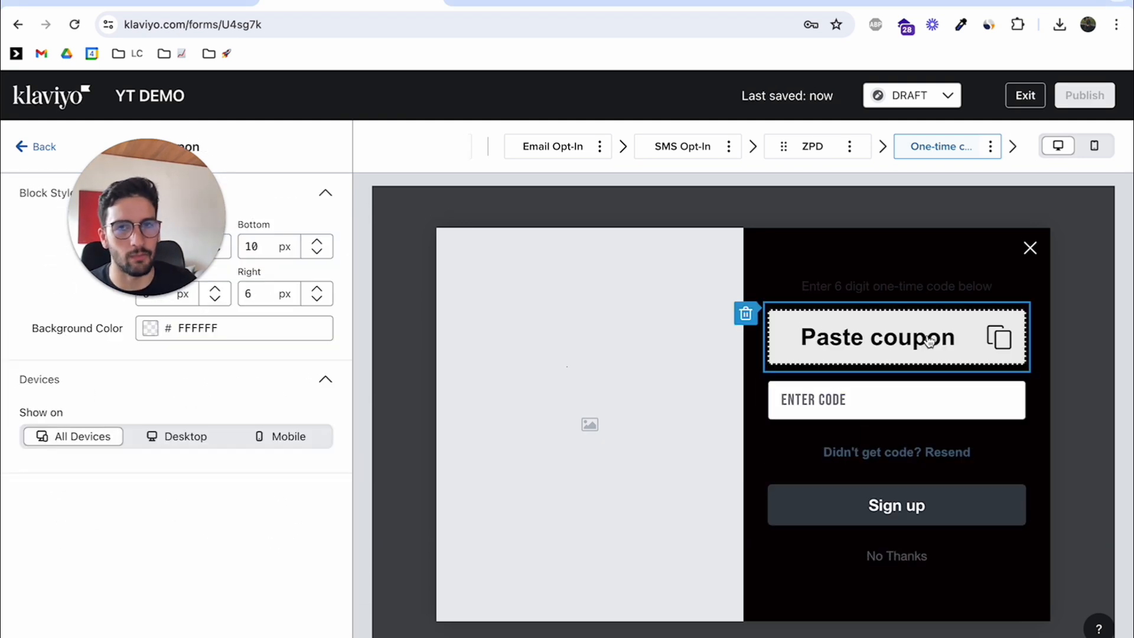
left_click_drag(113, 215, 244, 75)
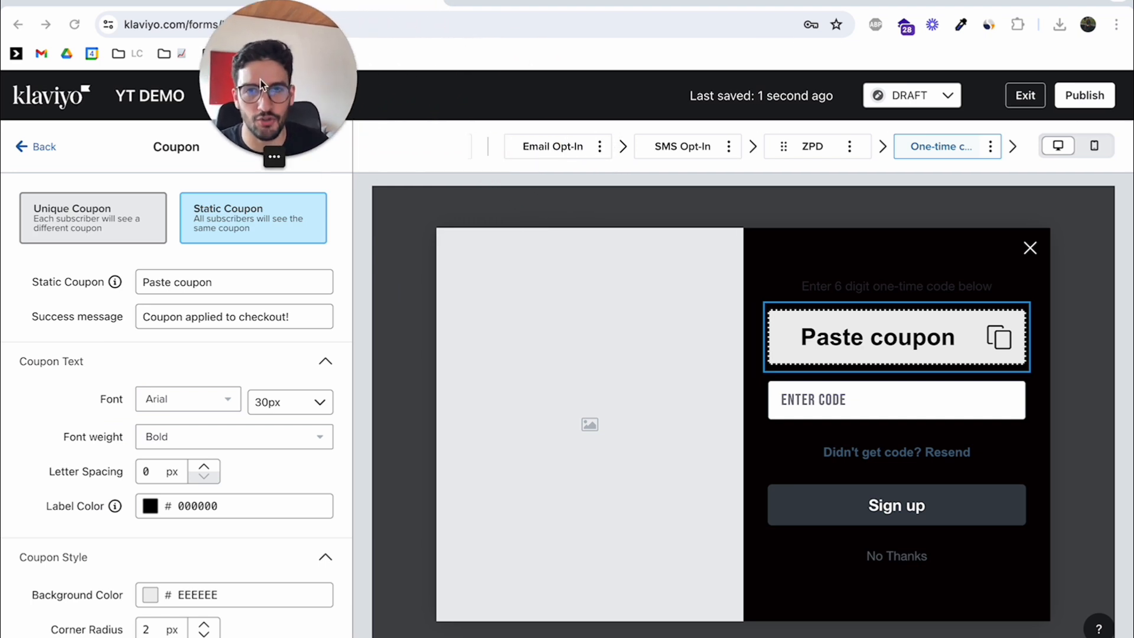
Step: Return to the Email Opt-In step and set the form's display behavior to Desktop only
left_click(536, 147)
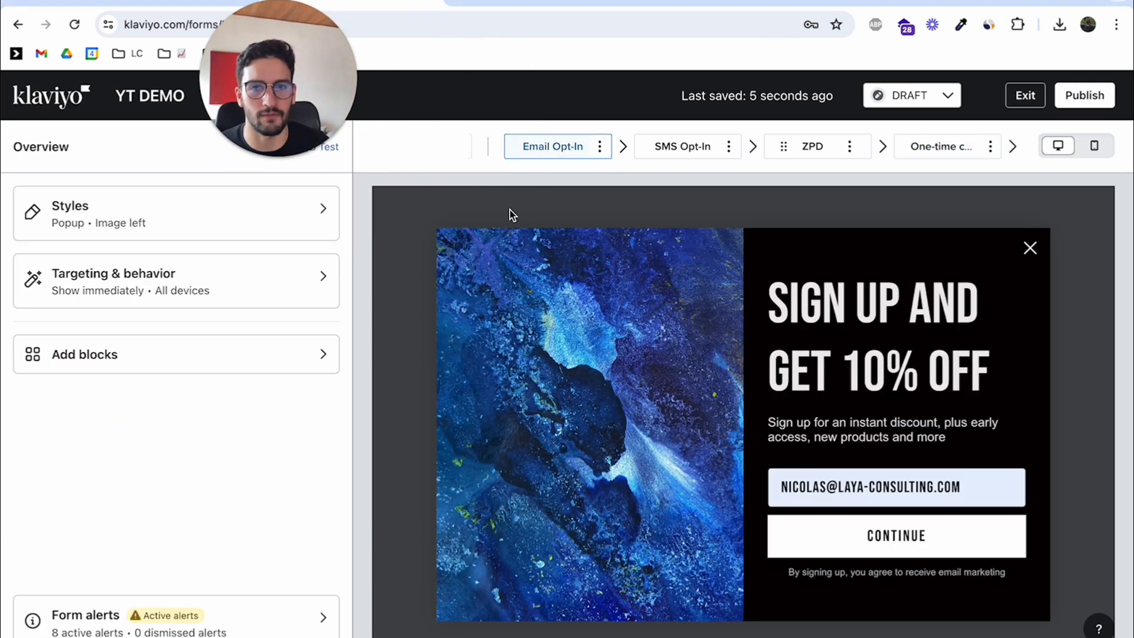
left_click(157, 285)
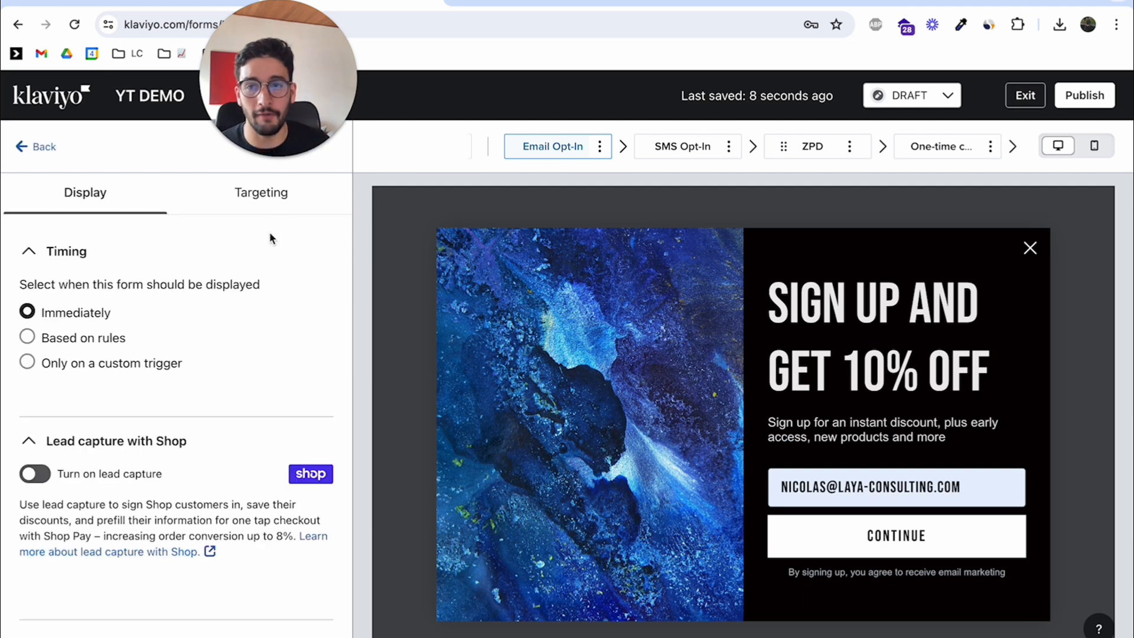
scroll(194, 336, "down", 1)
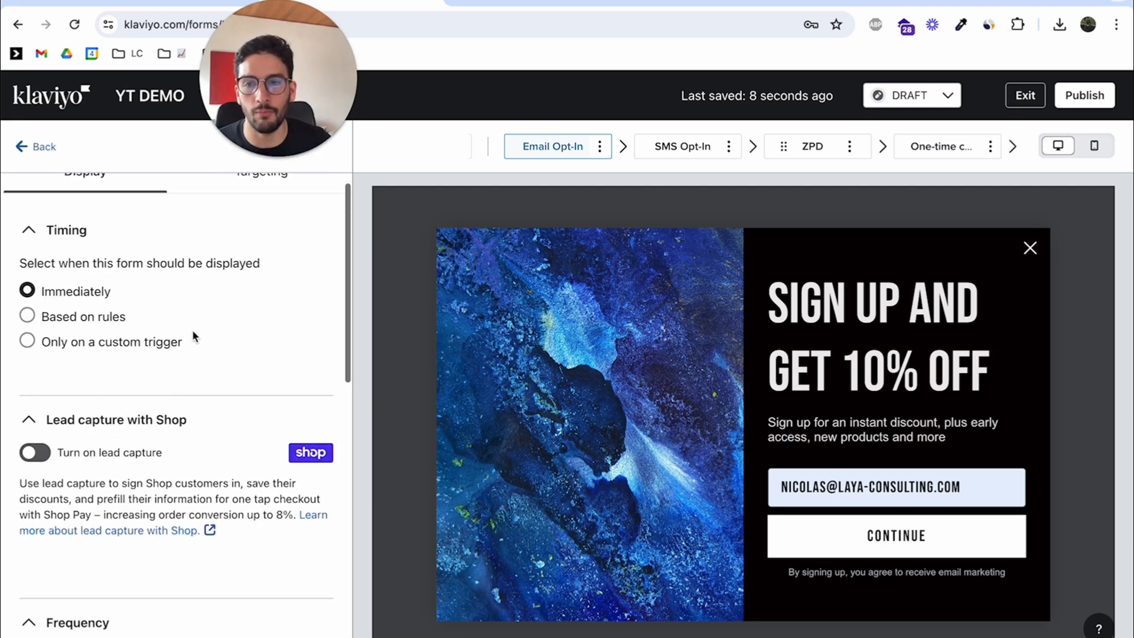
scroll(221, 288, "down", 3)
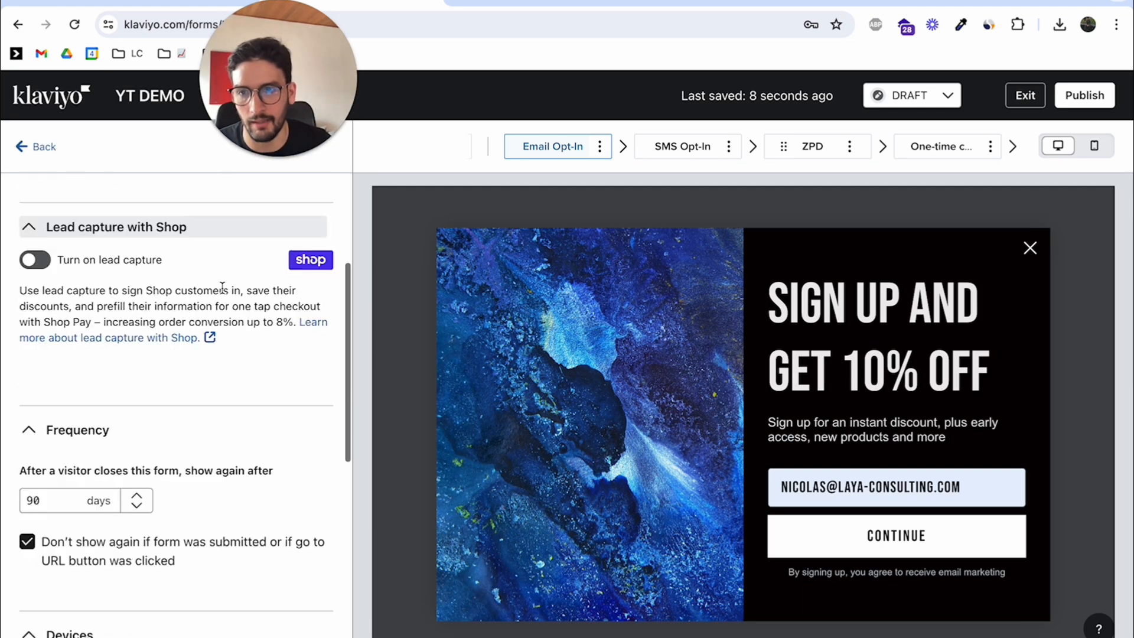
scroll(222, 287, "down", 3)
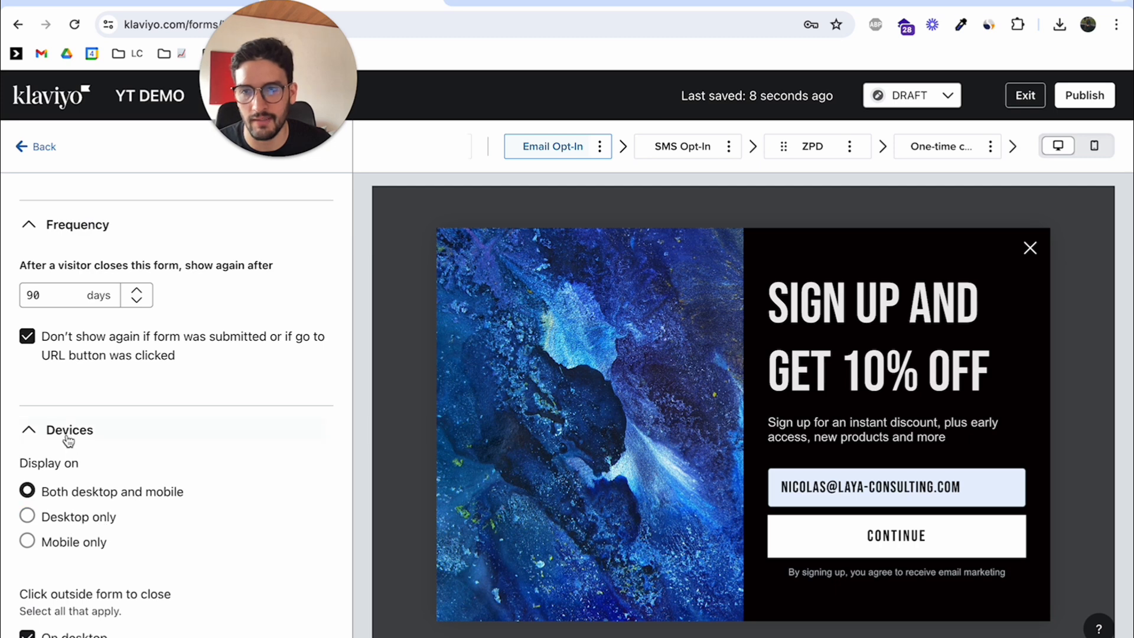
scroll(128, 521, "down", 1)
left_click(95, 506)
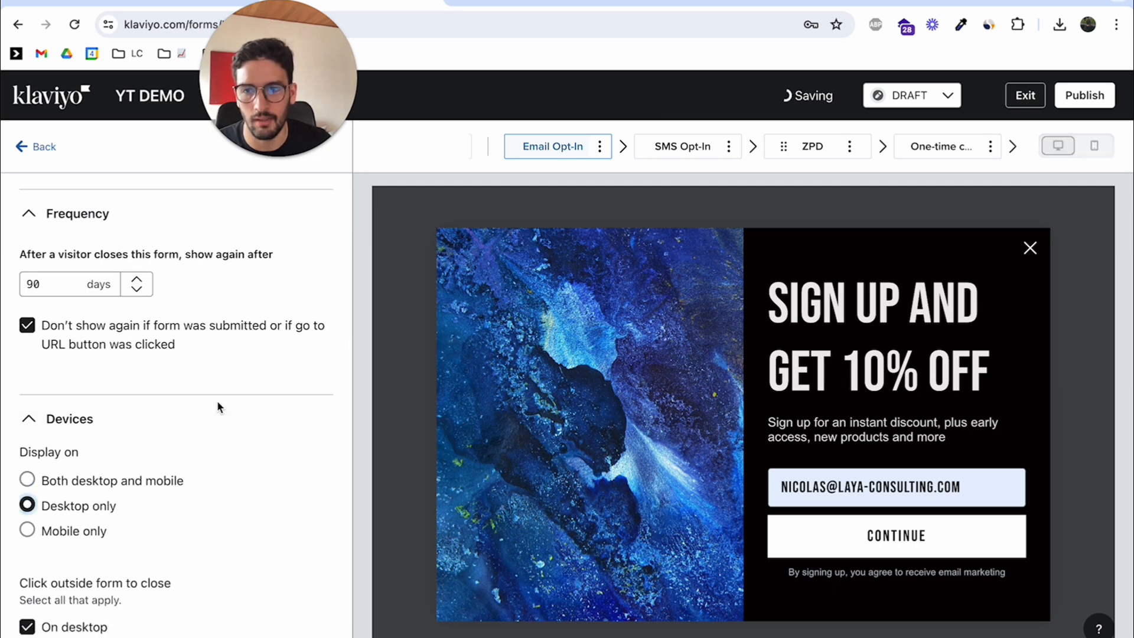
Step: Set the form to show again 7 days after a visitor closes it
scroll(231, 388, "up", 2)
double_click(33, 391)
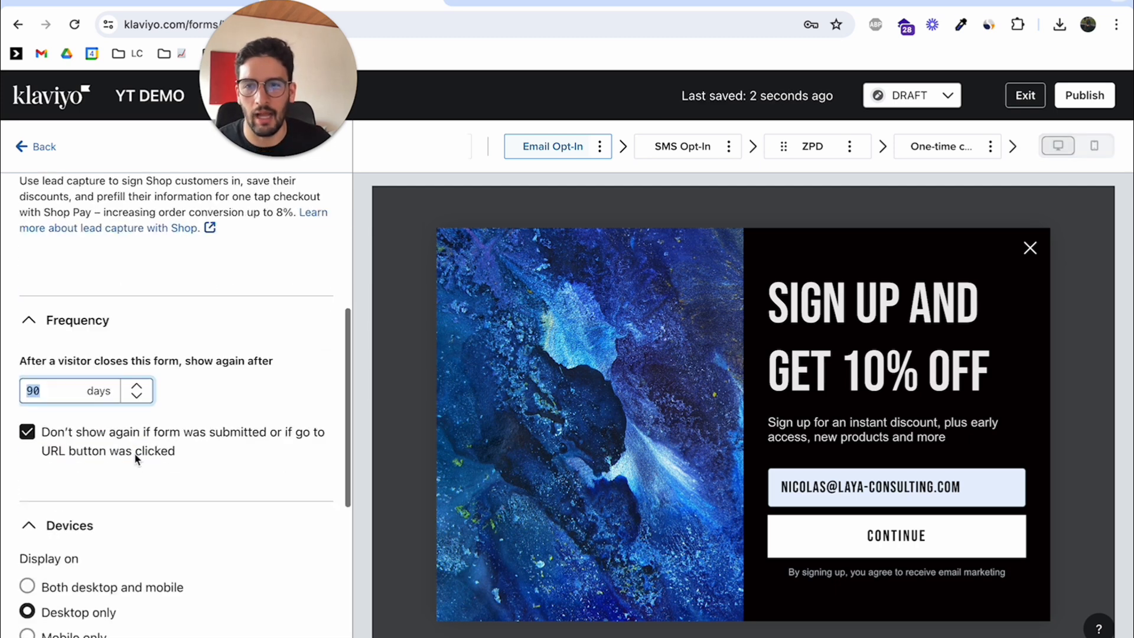
scroll(134, 454, "down", 1)
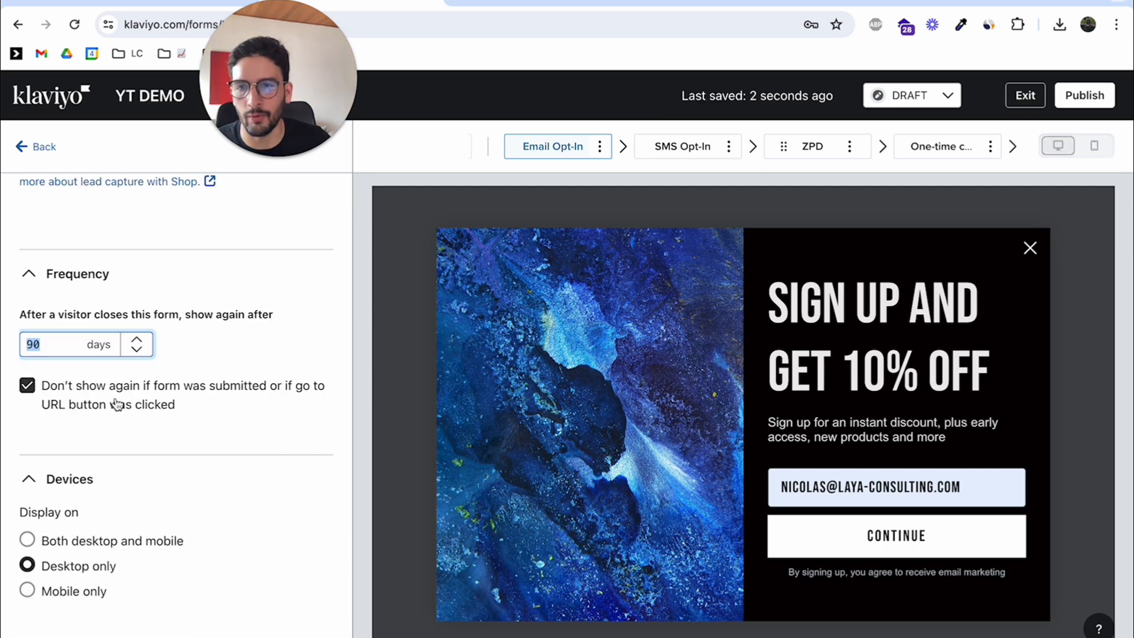
scroll(230, 363, "down", 1)
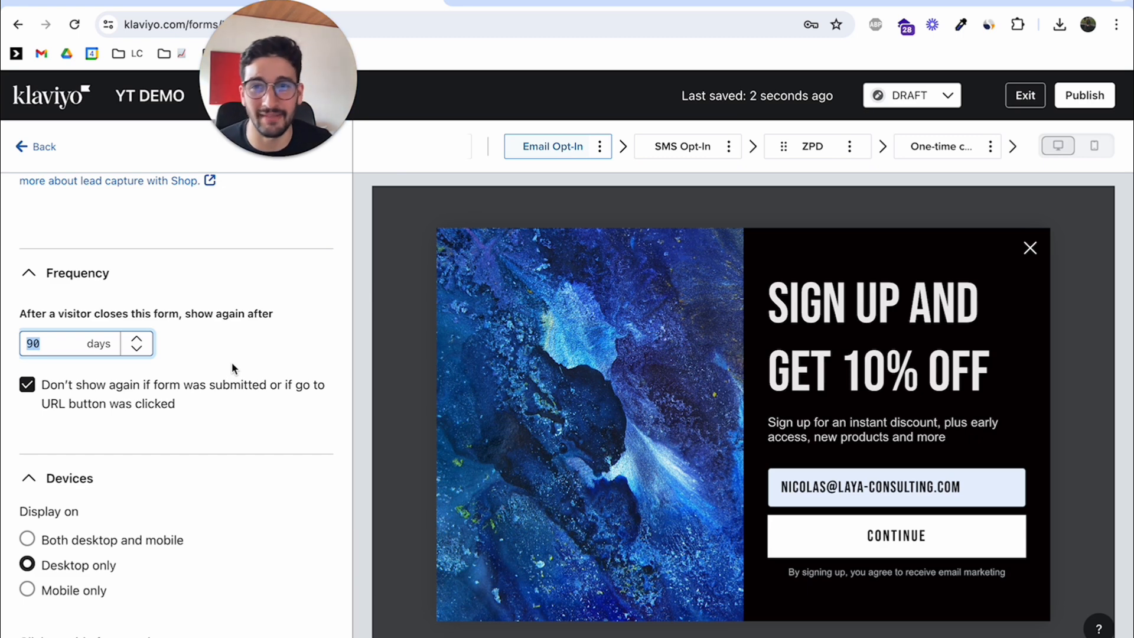
type("7")
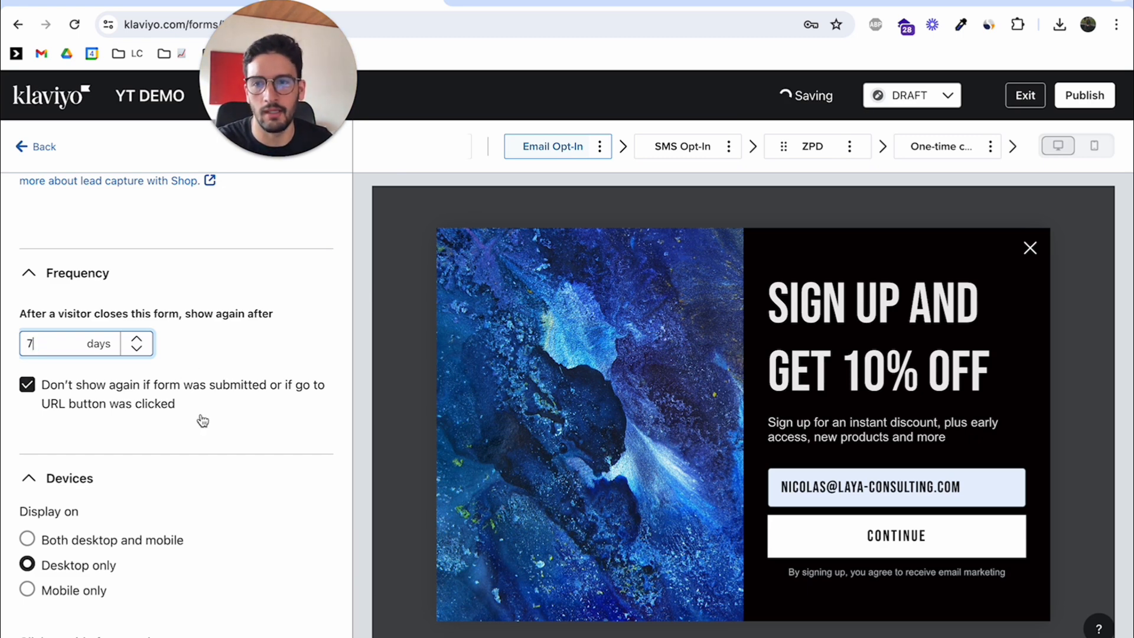
Step: Set the form's display timing to Based on rules and enable the rule for when the visitor is exiting the page
scroll(242, 426, "up", 6)
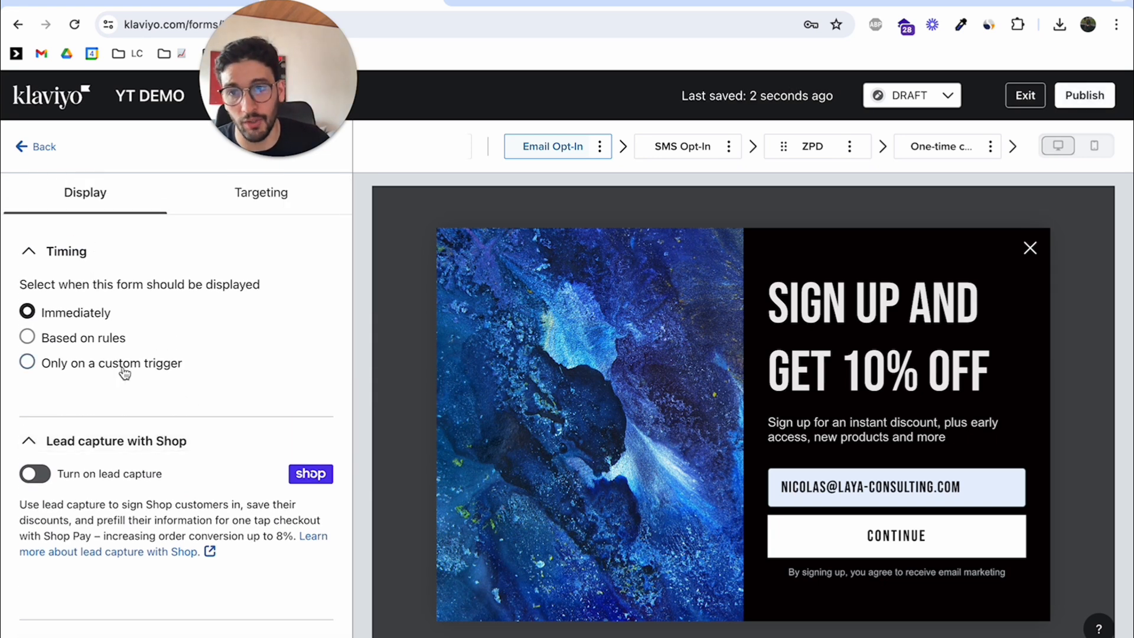
left_click(84, 346)
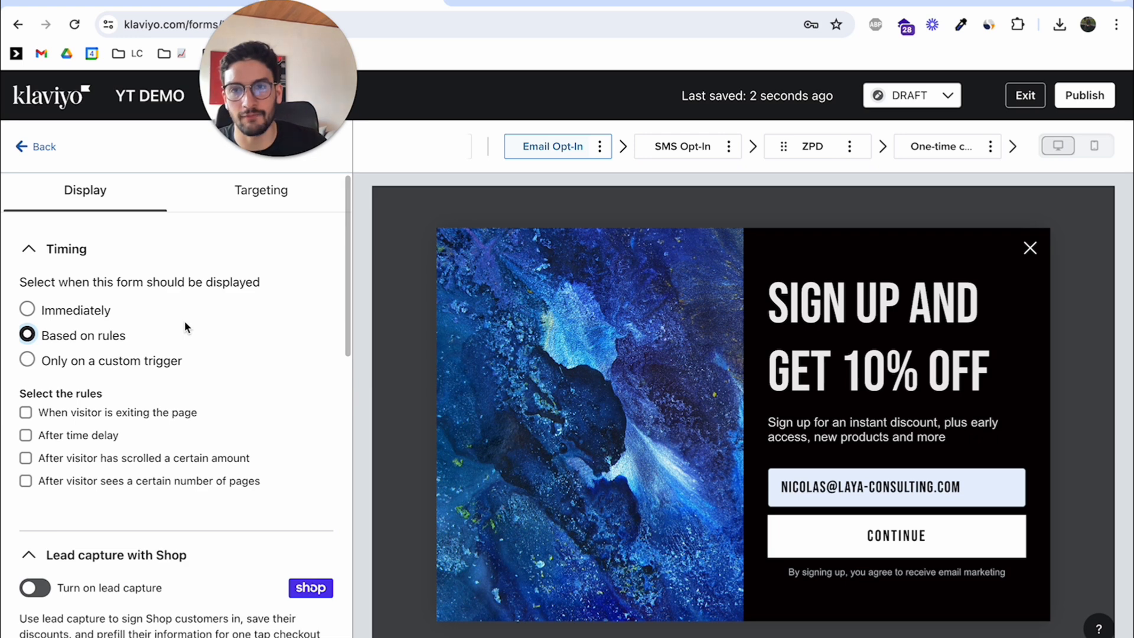
scroll(205, 342, "down", 1)
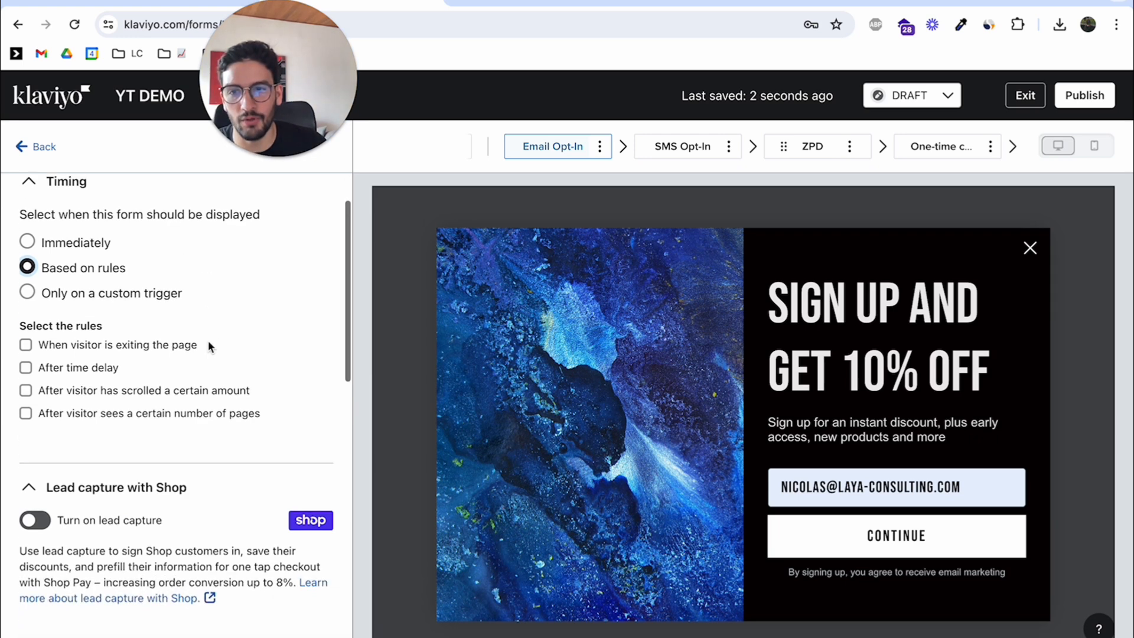
left_click(132, 349)
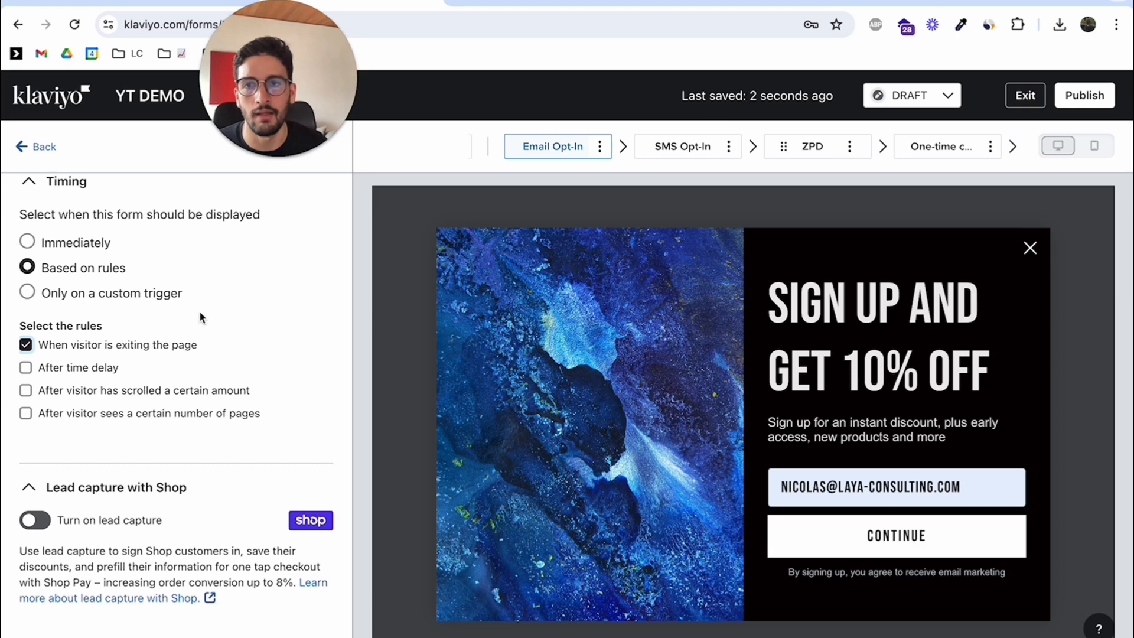
Step: In the targeting settings, enable hiding the form on certain URLs and exclude URLs containing /cart
scroll(200, 311, "up", 2)
left_click(253, 190)
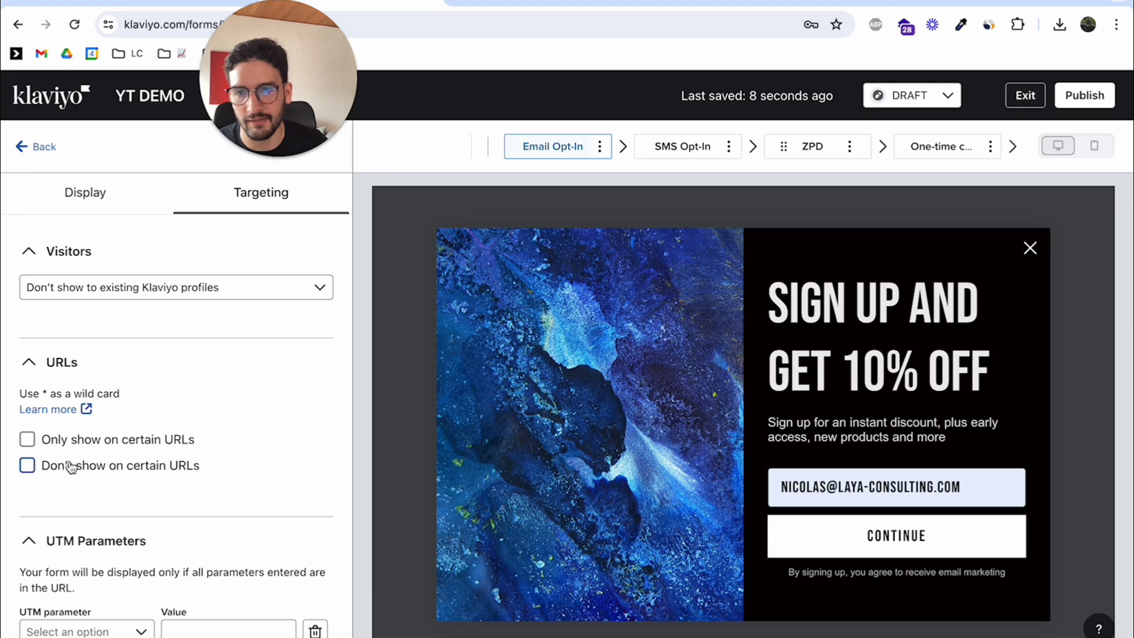
left_click(85, 471)
left_click(213, 499)
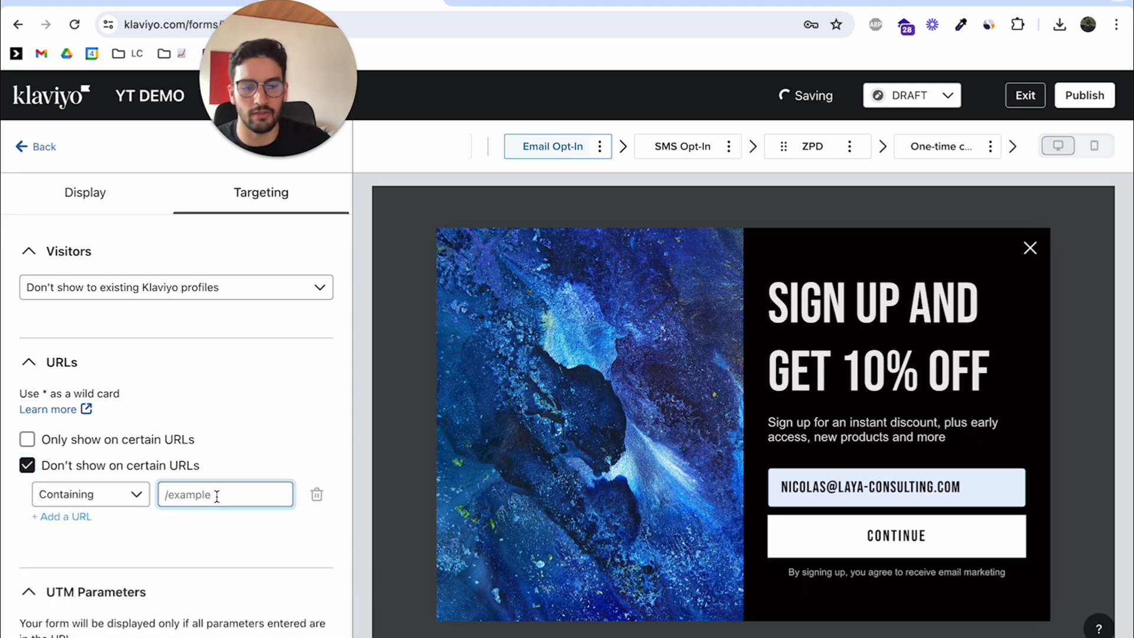
type("/cart")
Step: Add a second excluded URL rule for pages containing /checkout
left_click(54, 516)
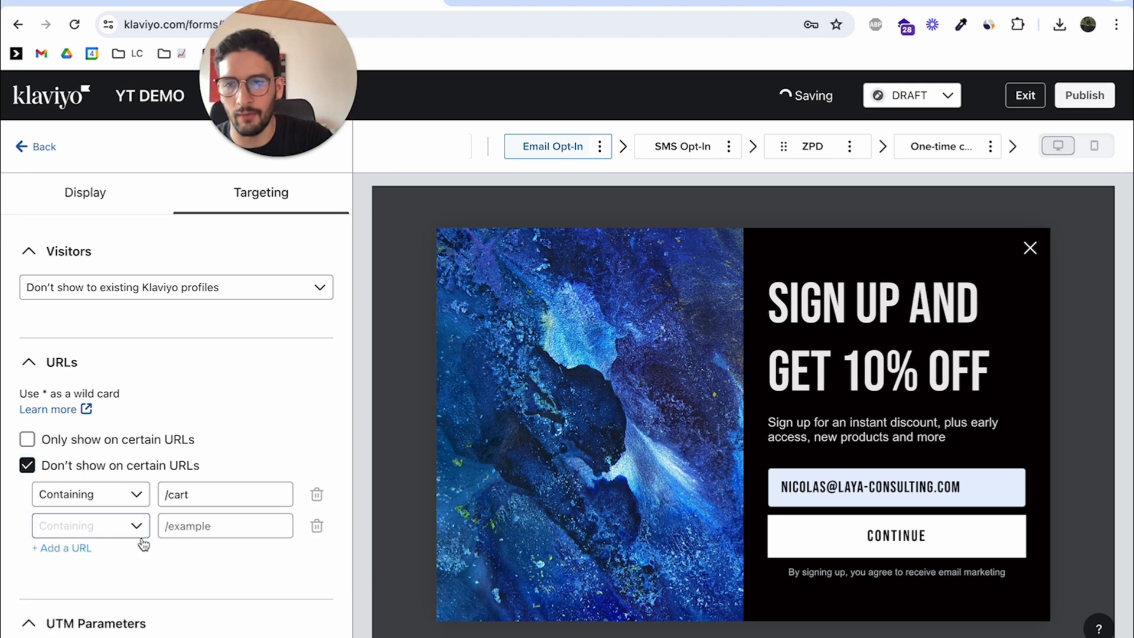
left_click(213, 527)
type("/check")
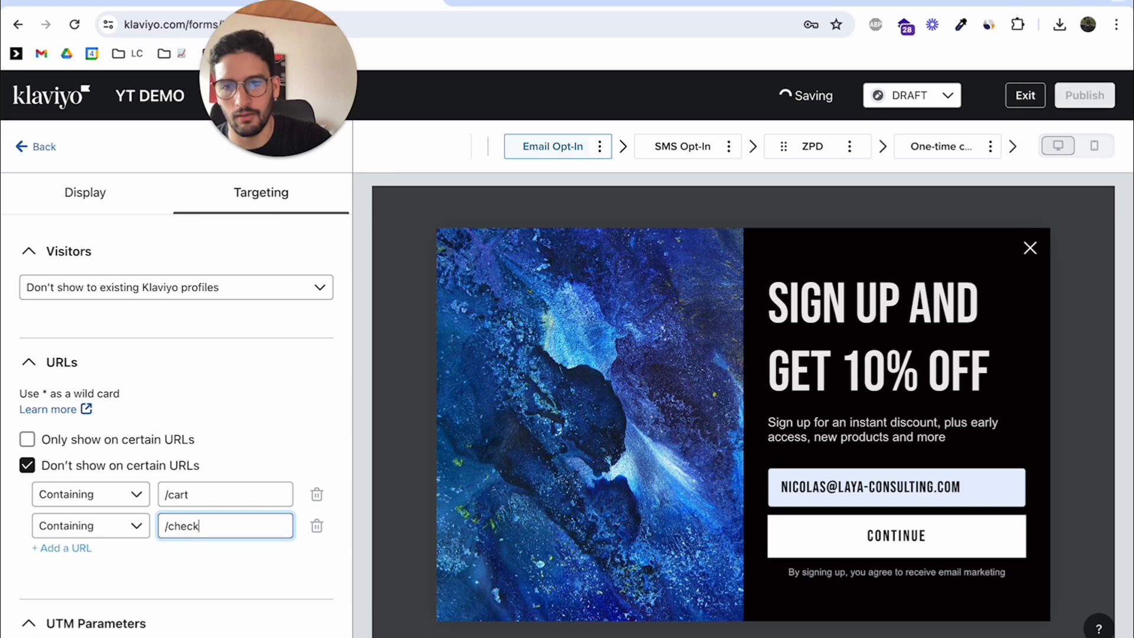
left_click(220, 601)
left_click(236, 525)
type("out")
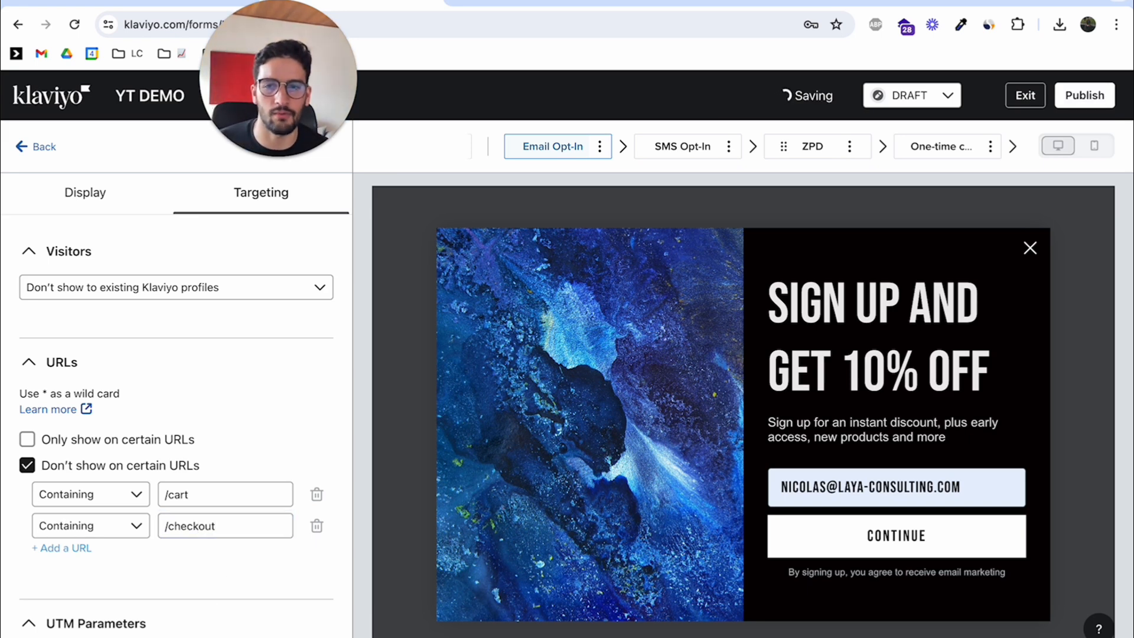
Step: Return to the display settings and set the form to show on Mobile only
scroll(207, 488, "down", 10)
scroll(206, 413, "up", 3)
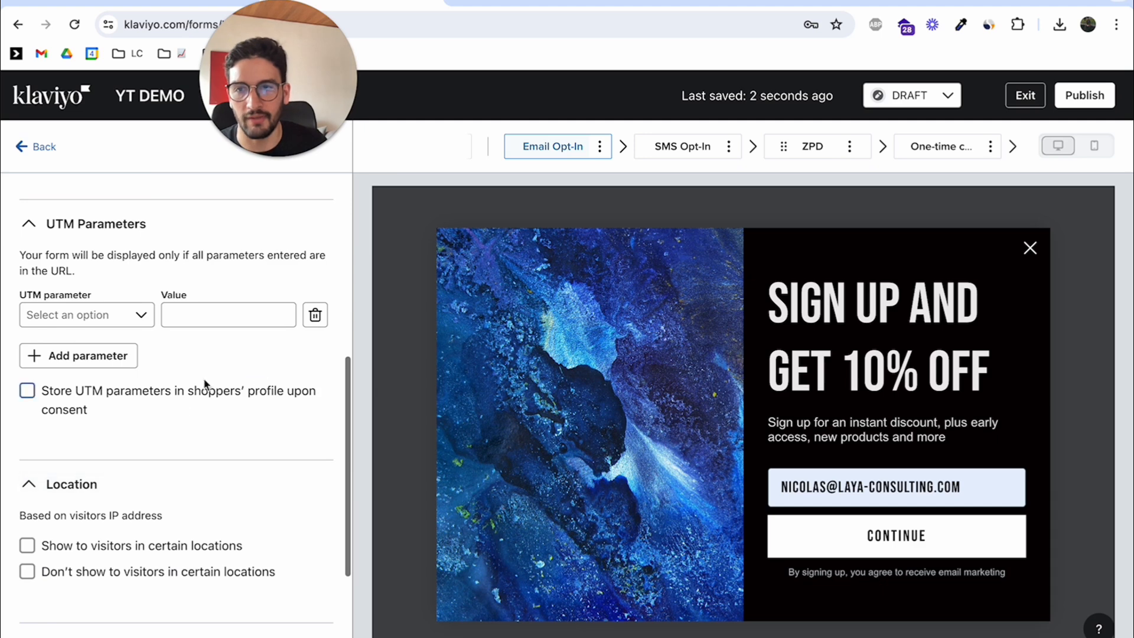
scroll(205, 384, "up", 10)
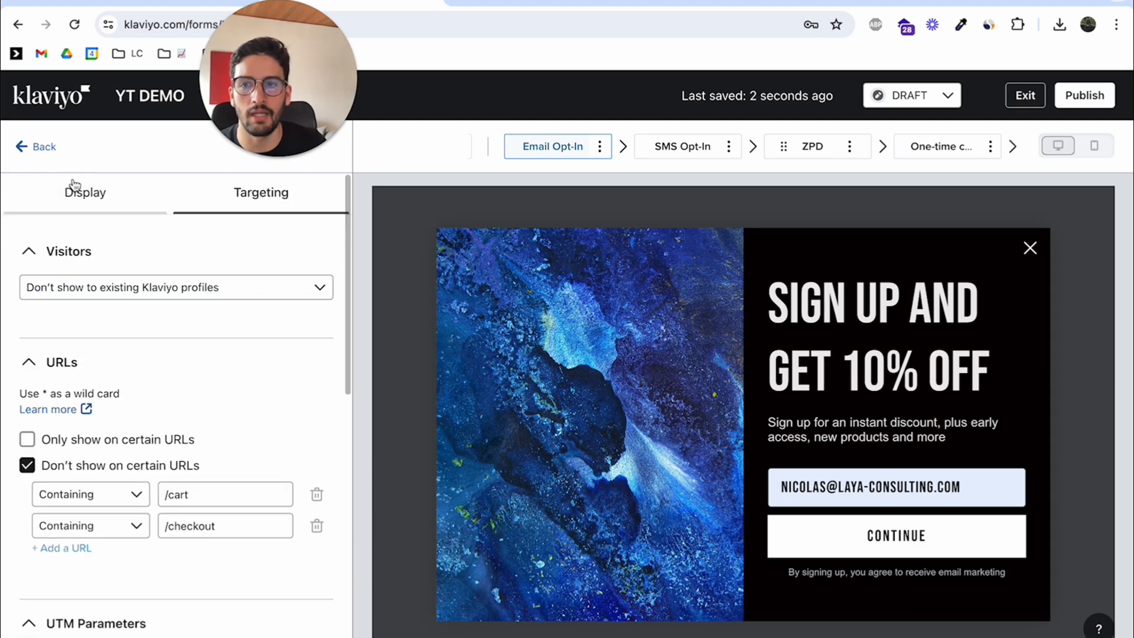
left_click(76, 195)
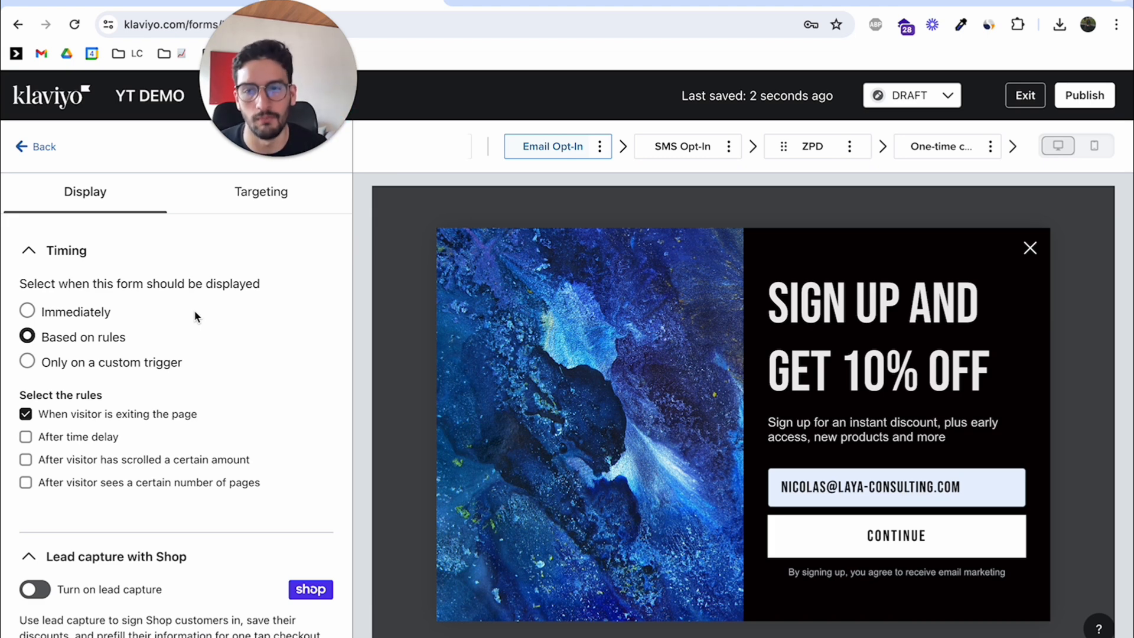
scroll(136, 590, "down", 10)
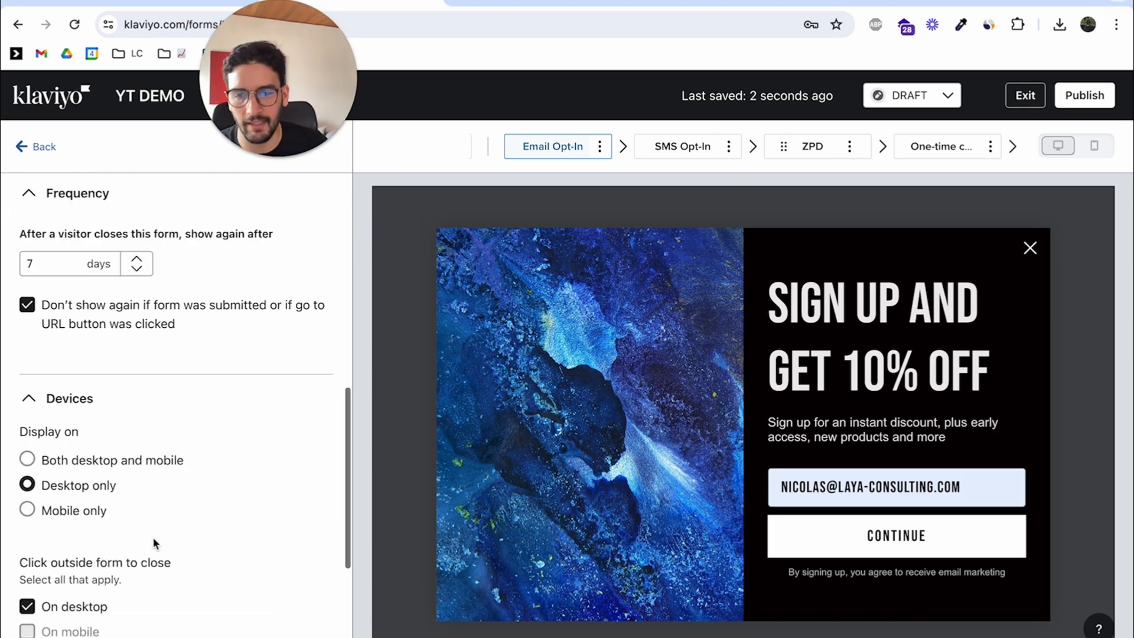
left_click(90, 510)
scroll(176, 467, "up", 1)
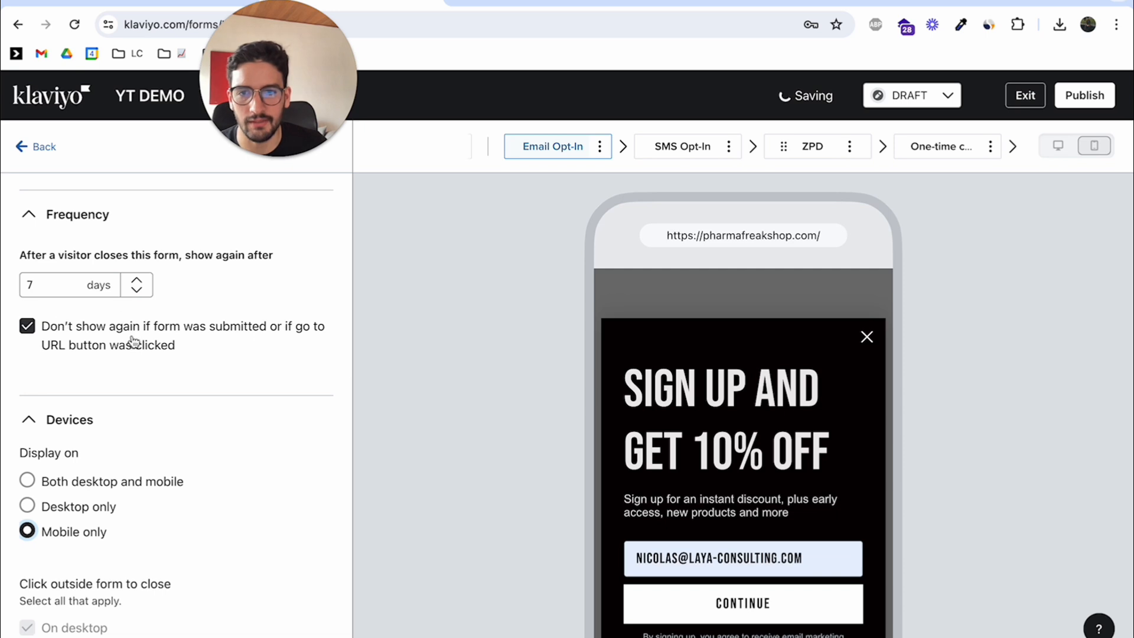
Step: Replace the page-exit timing rule with the time delay and scroll amount rules, setting the delay to 8 seconds
scroll(176, 402, "up", 10)
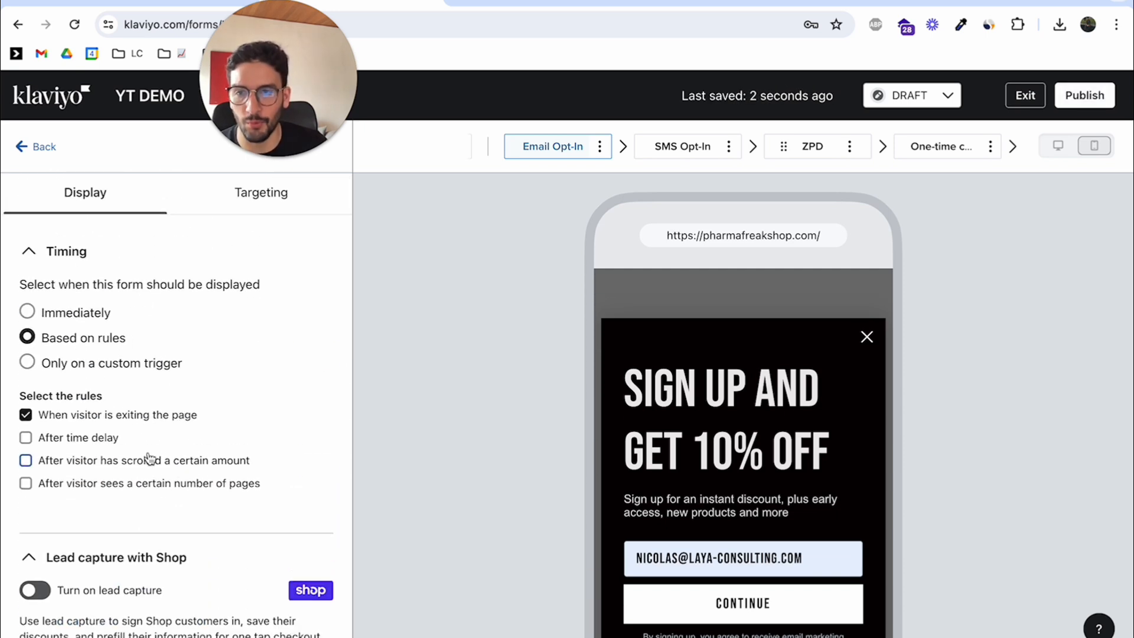
left_click(122, 416)
left_click(107, 438)
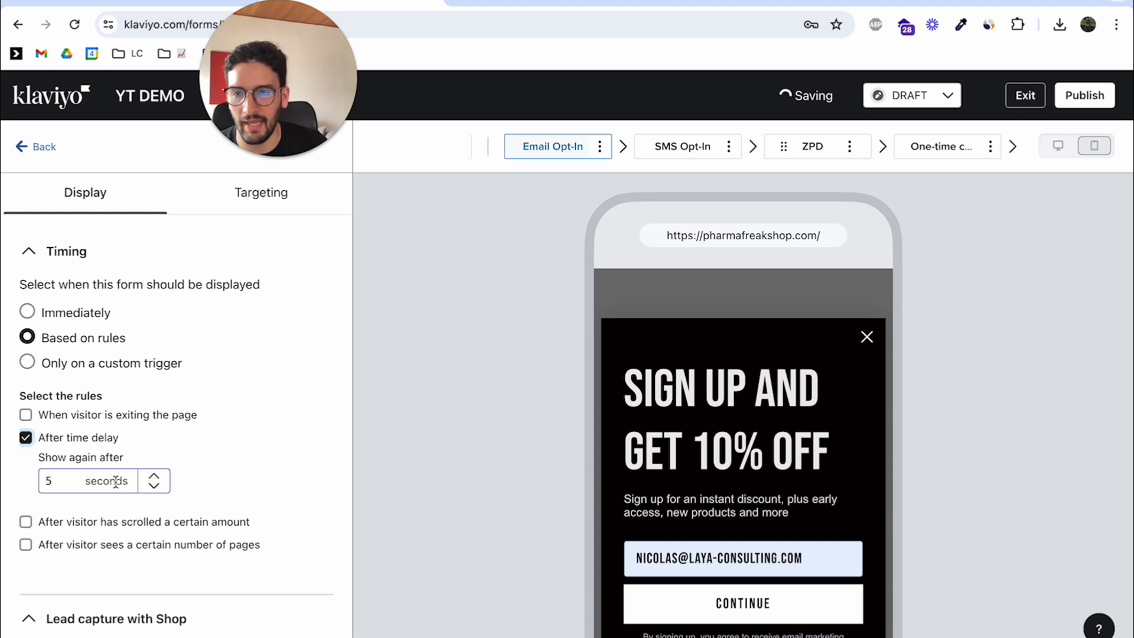
left_click(106, 521)
scroll(154, 463, "down", 1)
double_click(56, 450)
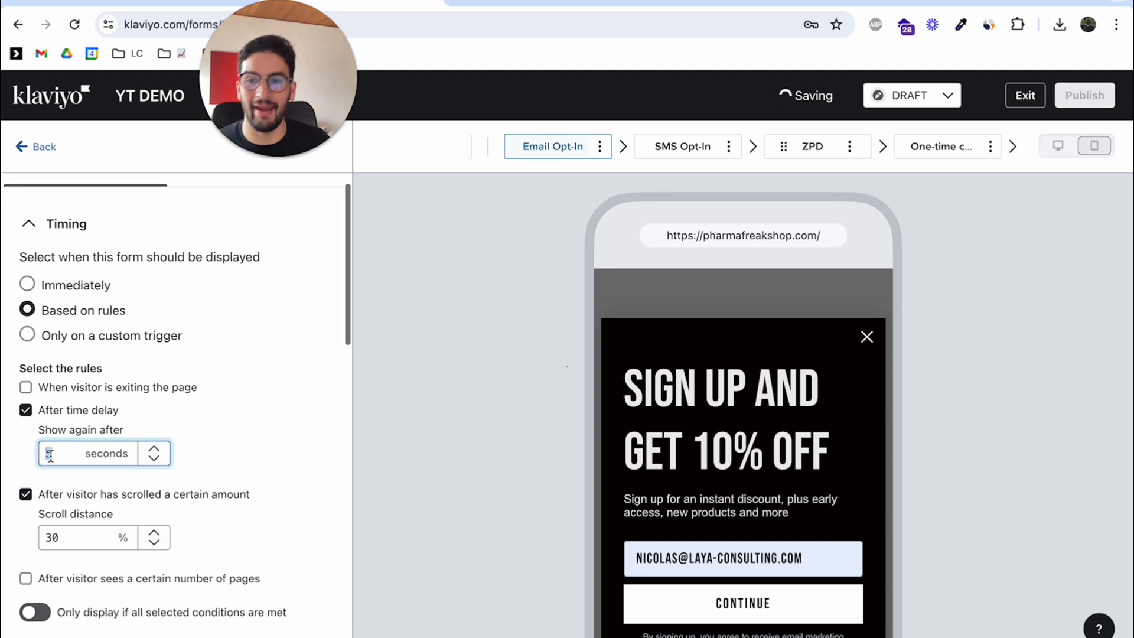
type("8")
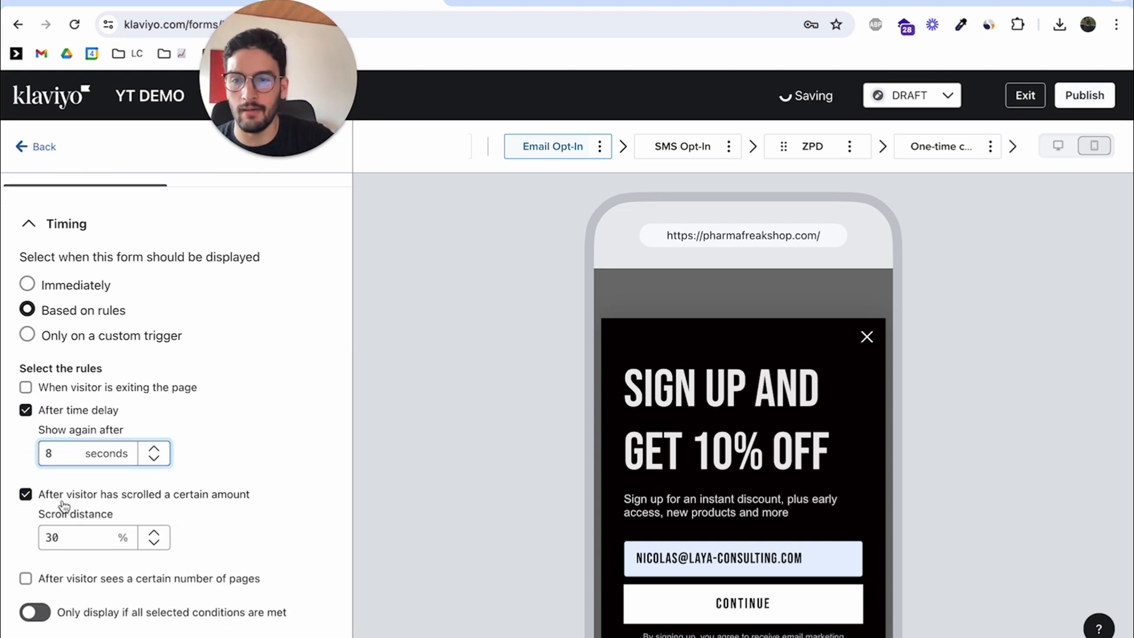
Step: Set the scroll distance for the visitor scroll rule to 65%
left_click(52, 535)
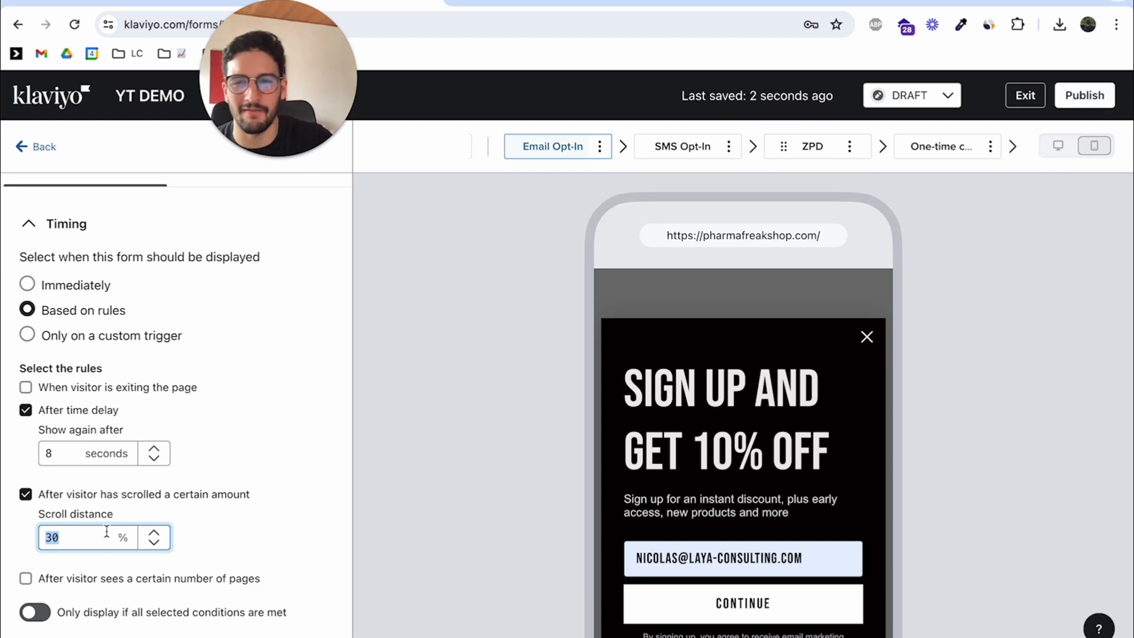
type("65")
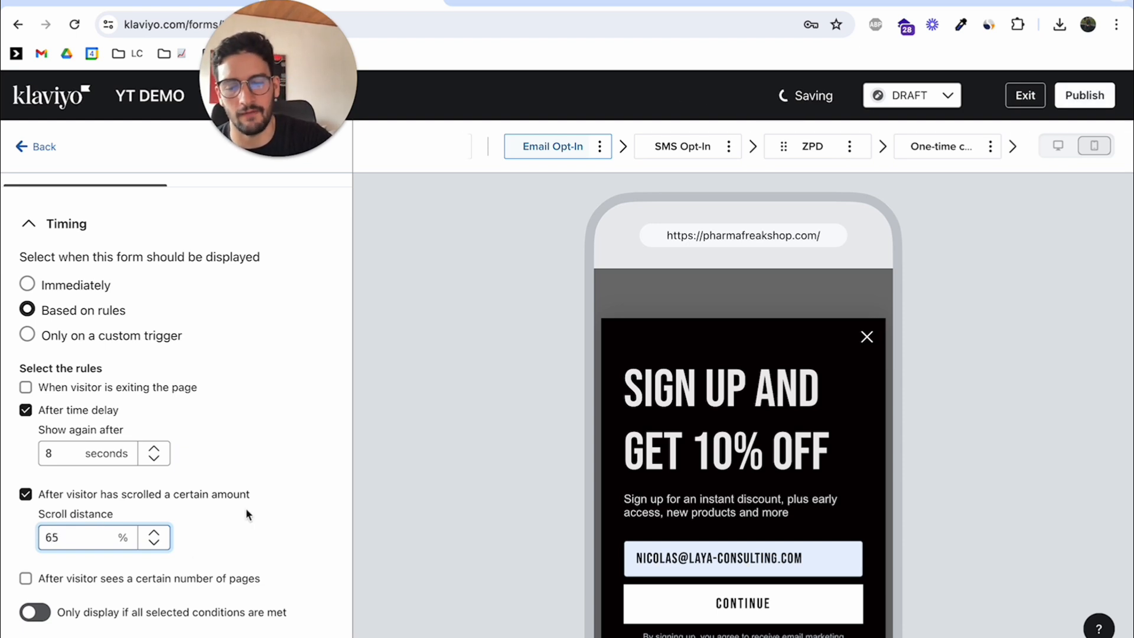
left_click(270, 469)
scroll(274, 460, "up", 1)
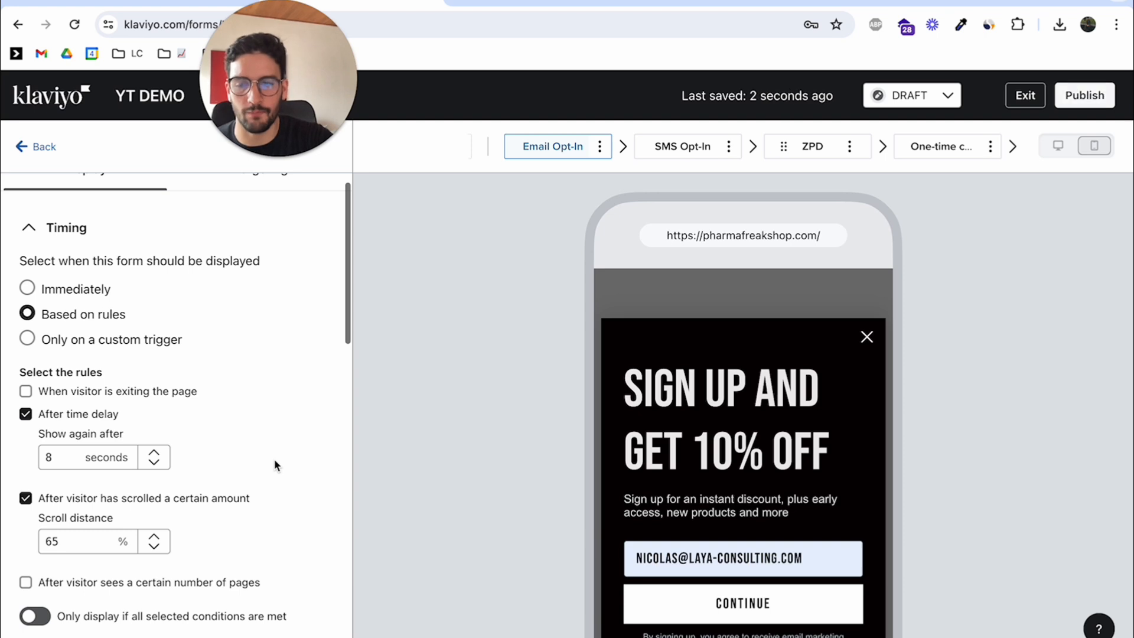
scroll(274, 458, "up", 1)
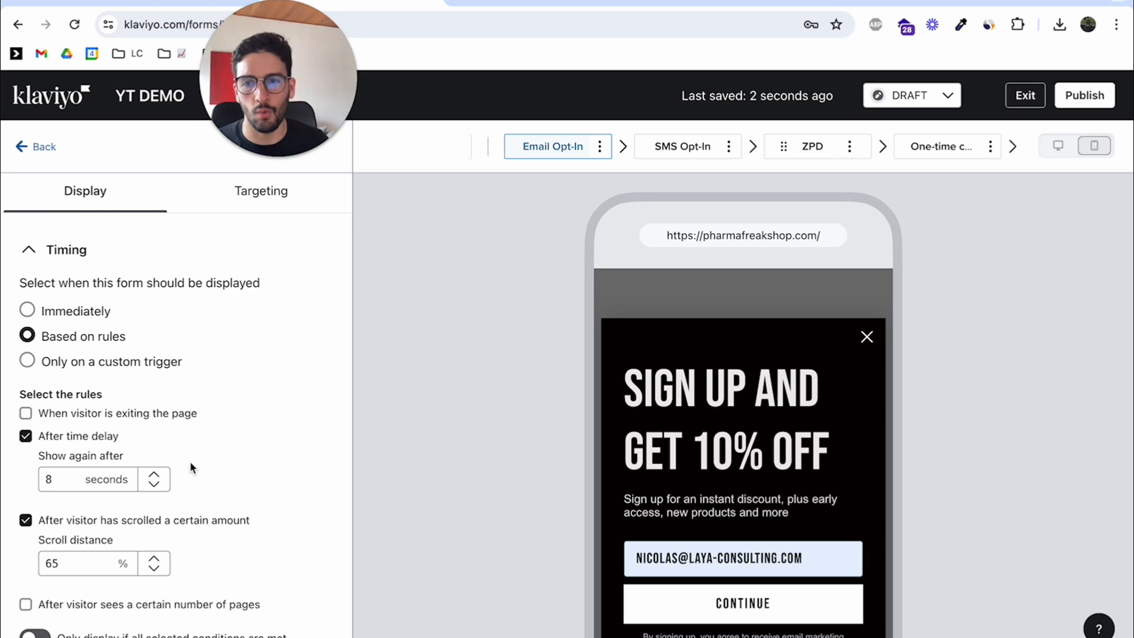
left_click(66, 480)
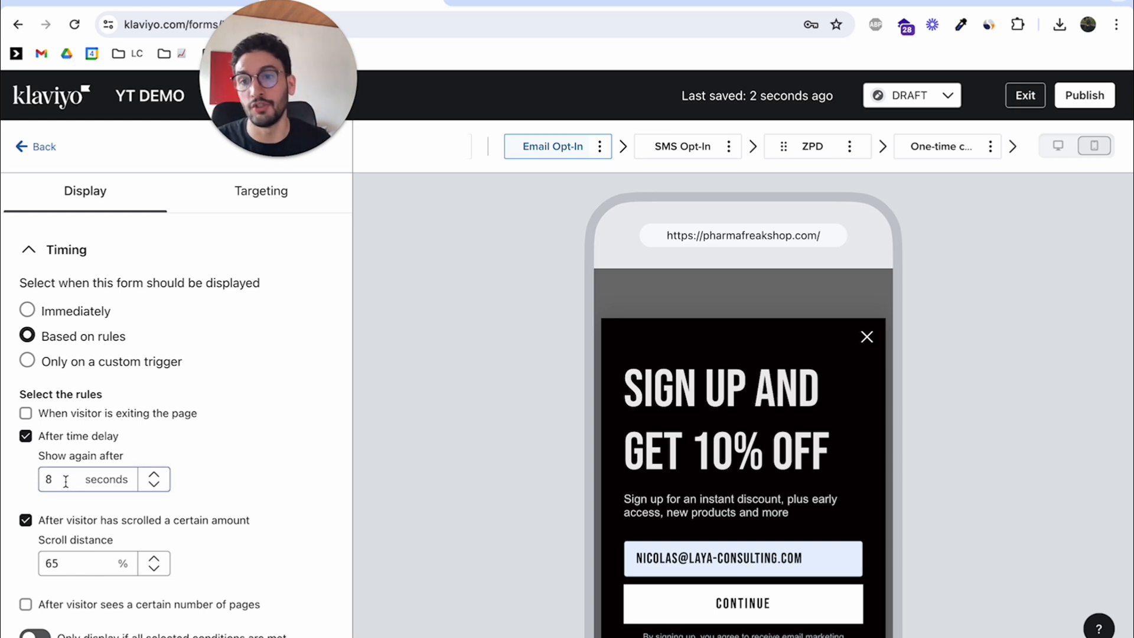
double_click(55, 483)
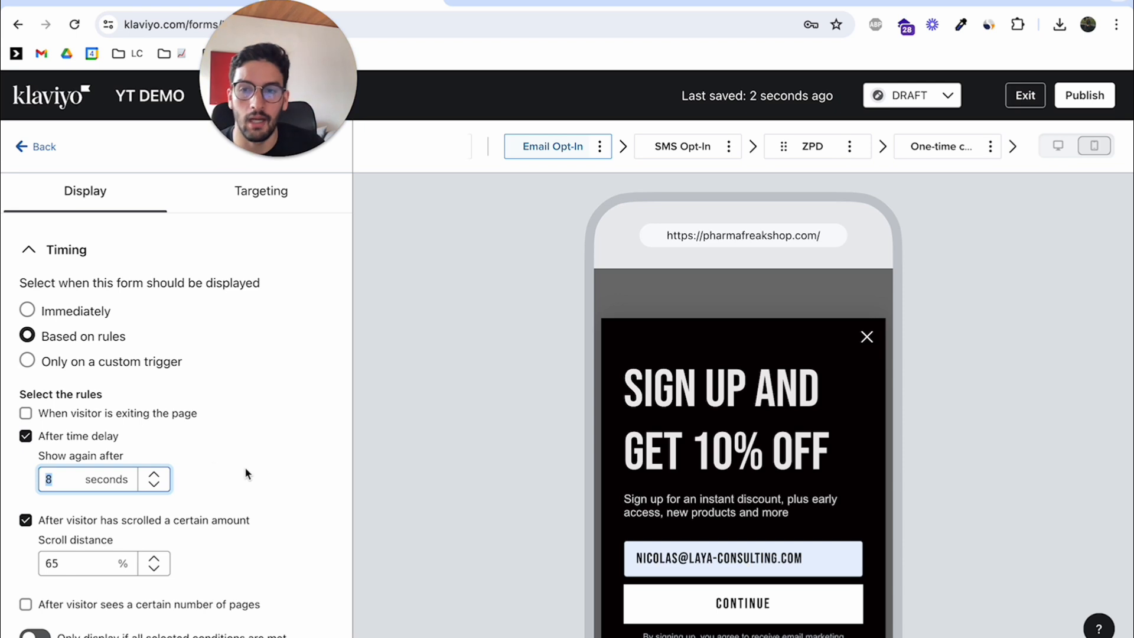
scroll(253, 470, "up", 1)
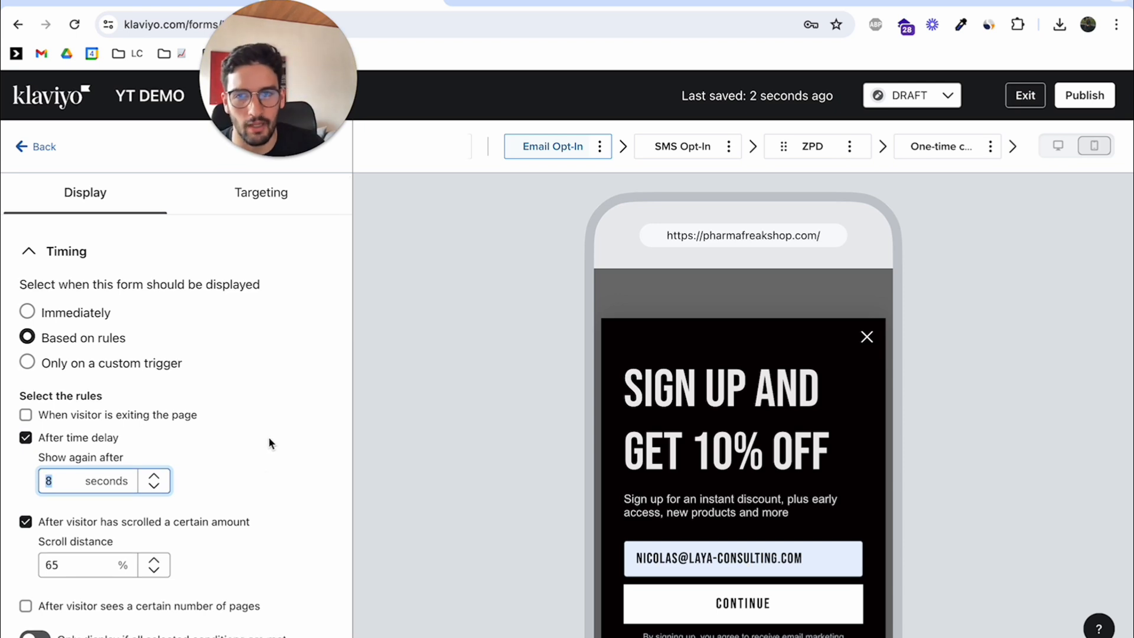
left_click(256, 194)
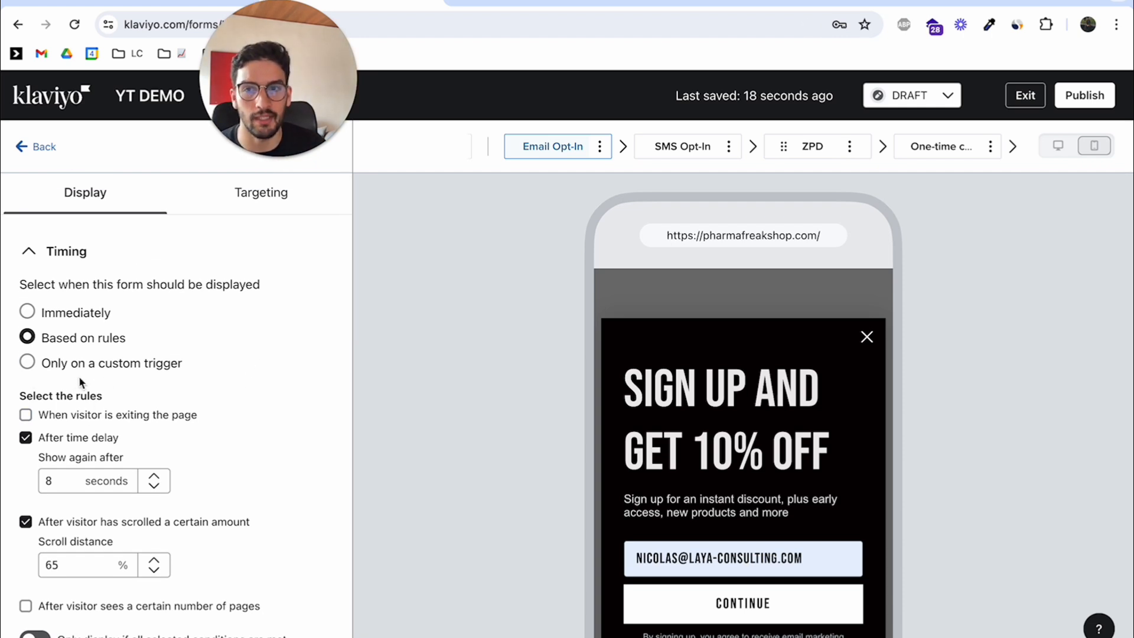
scroll(279, 358, "down", 7)
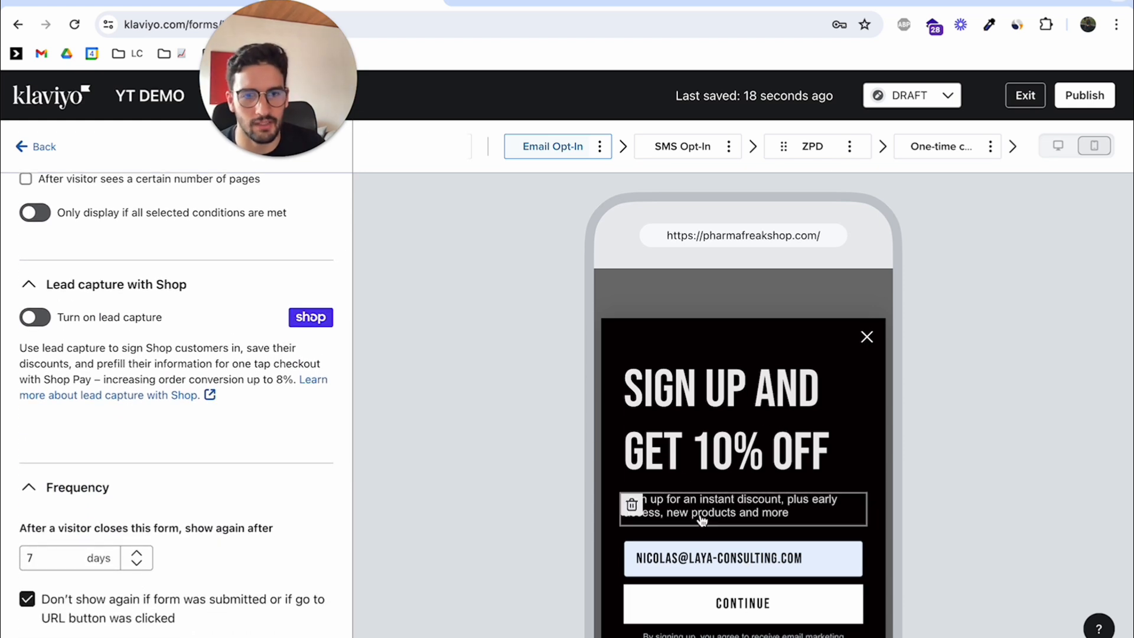
scroll(617, 246, "down", 2)
scroll(617, 246, "up", 2)
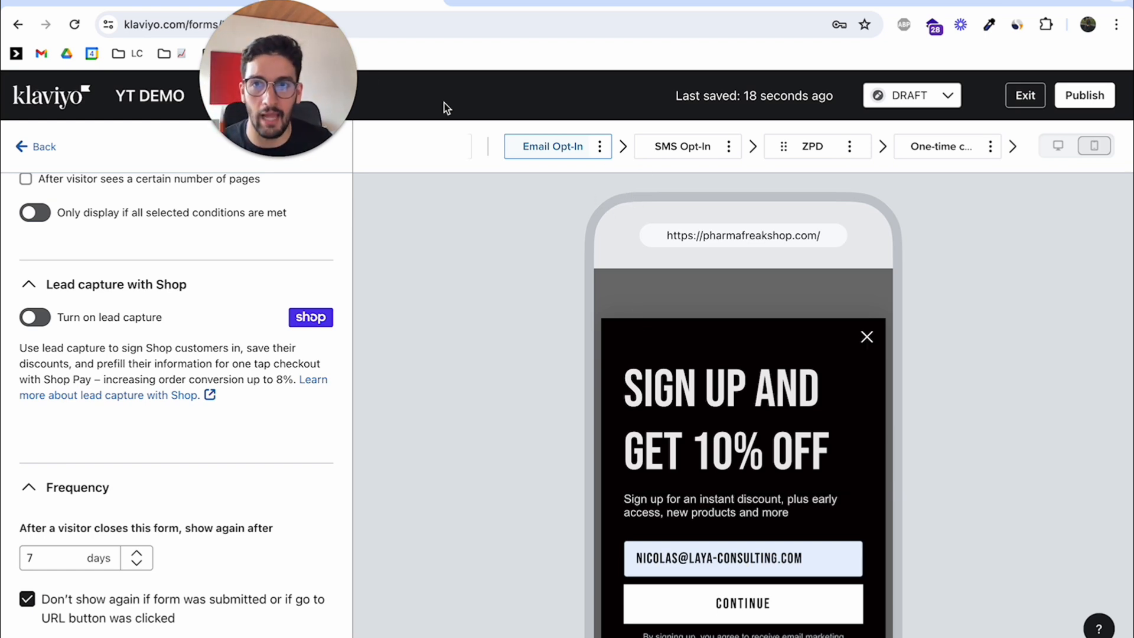
left_click_drag(308, 62, 907, 43)
scroll(760, 374, "down", 2)
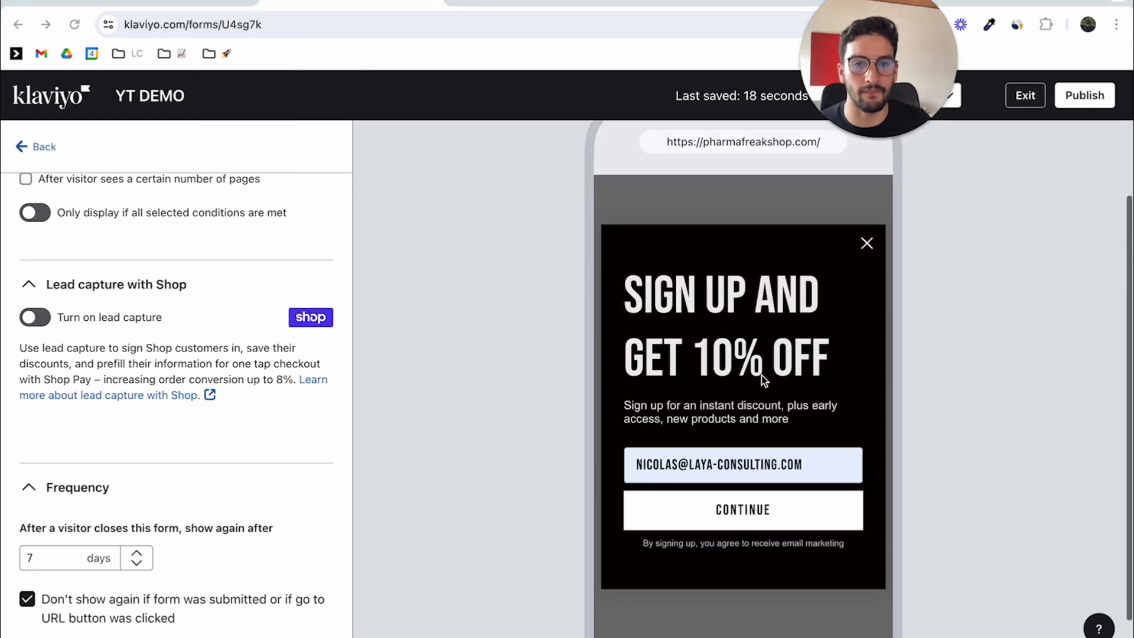
scroll(791, 402, "up", 1)
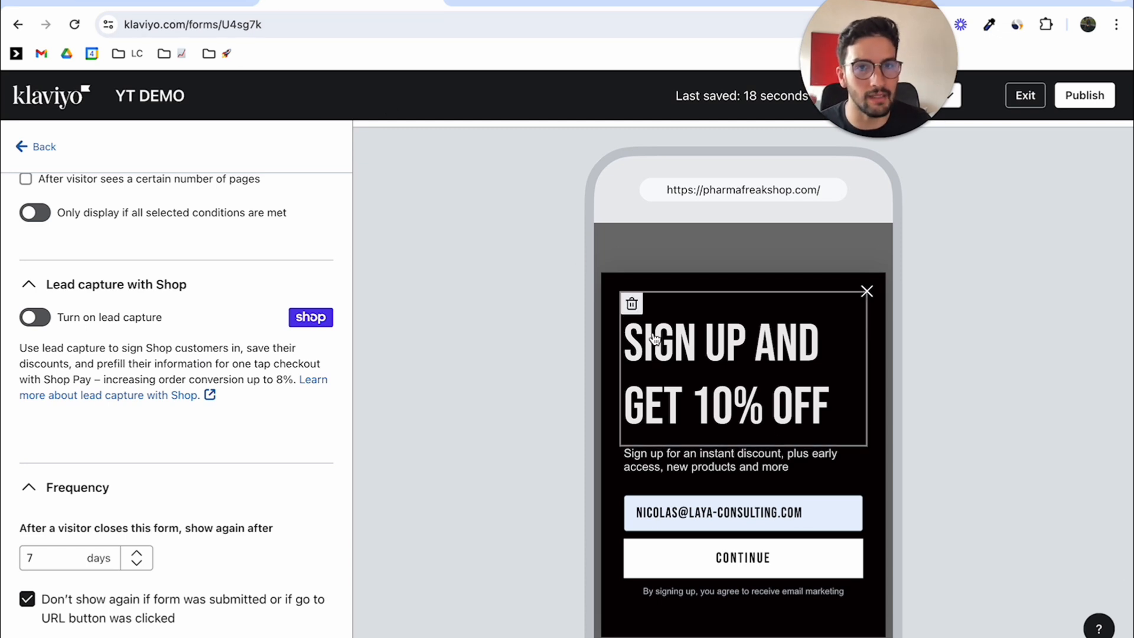
Step: Look at the example pop-up designs on the Miro board and return to the Klaviyo form editor
left_click(195, 5)
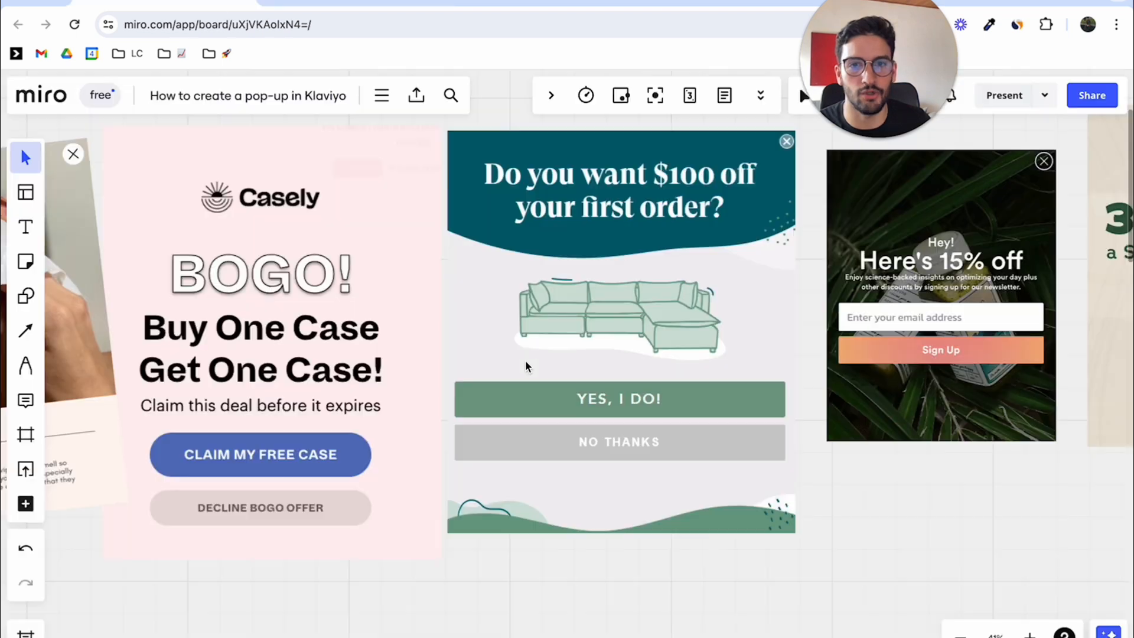
scroll(656, 371, "up", 1)
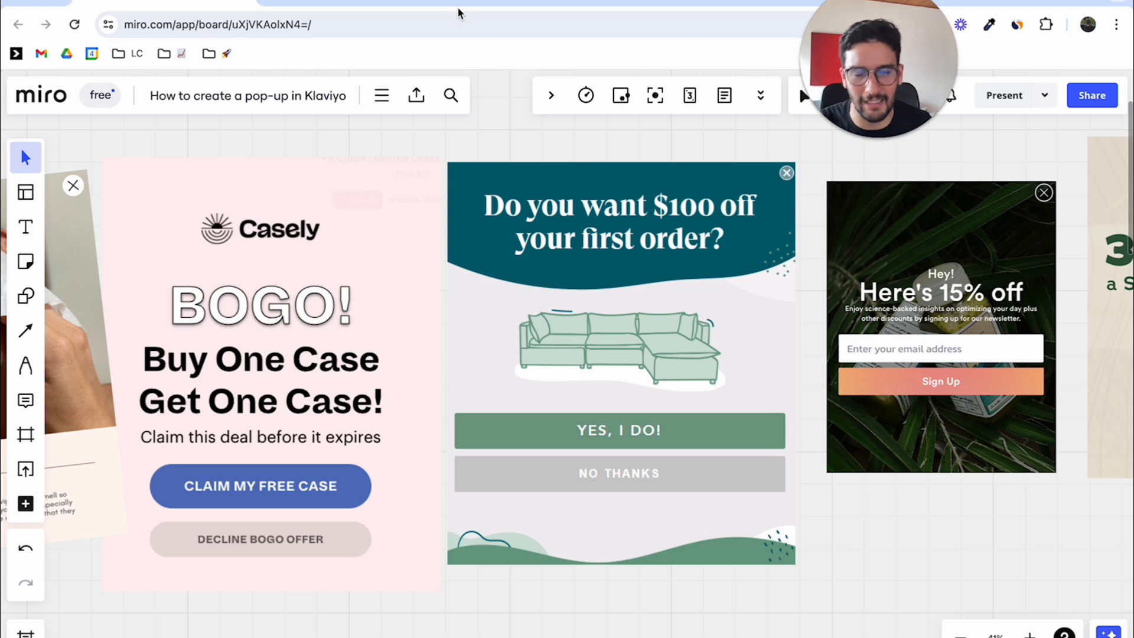
left_click(347, 2)
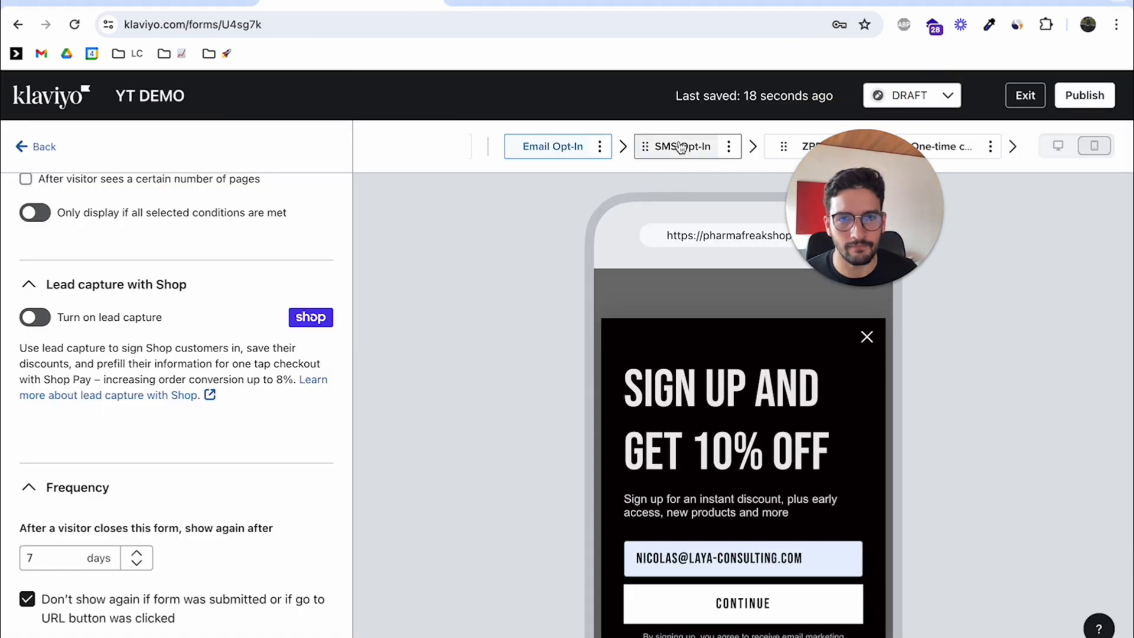
Step: Examine the mobile previews of the SMS Opt-In, ZPD and One-time code steps
left_click(676, 147)
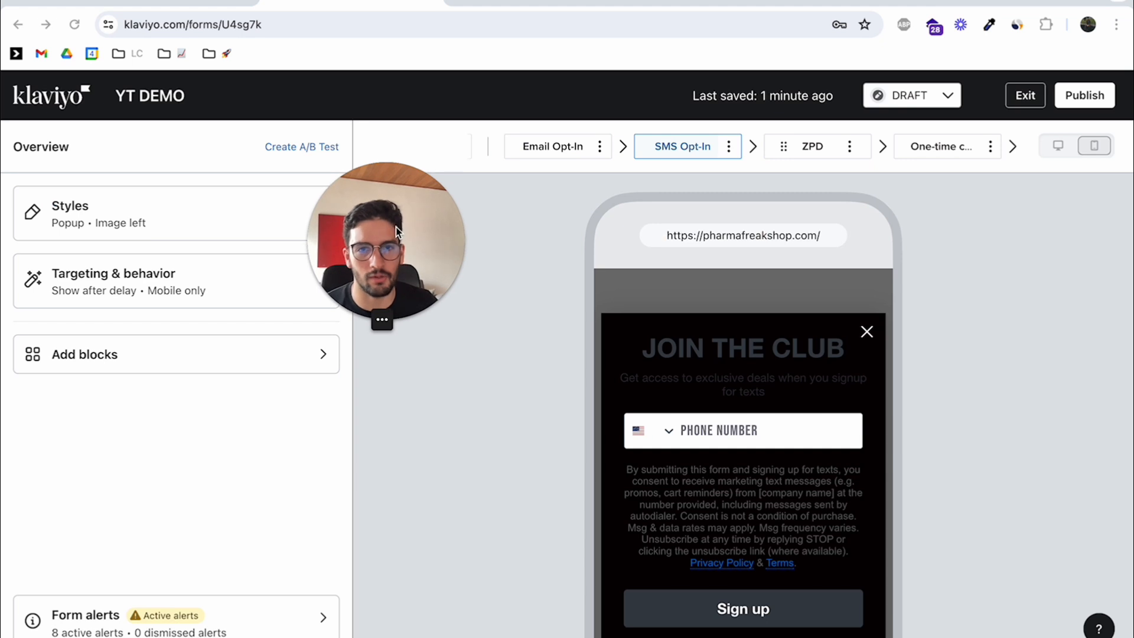
left_click(810, 148)
scroll(798, 393, "down", 2)
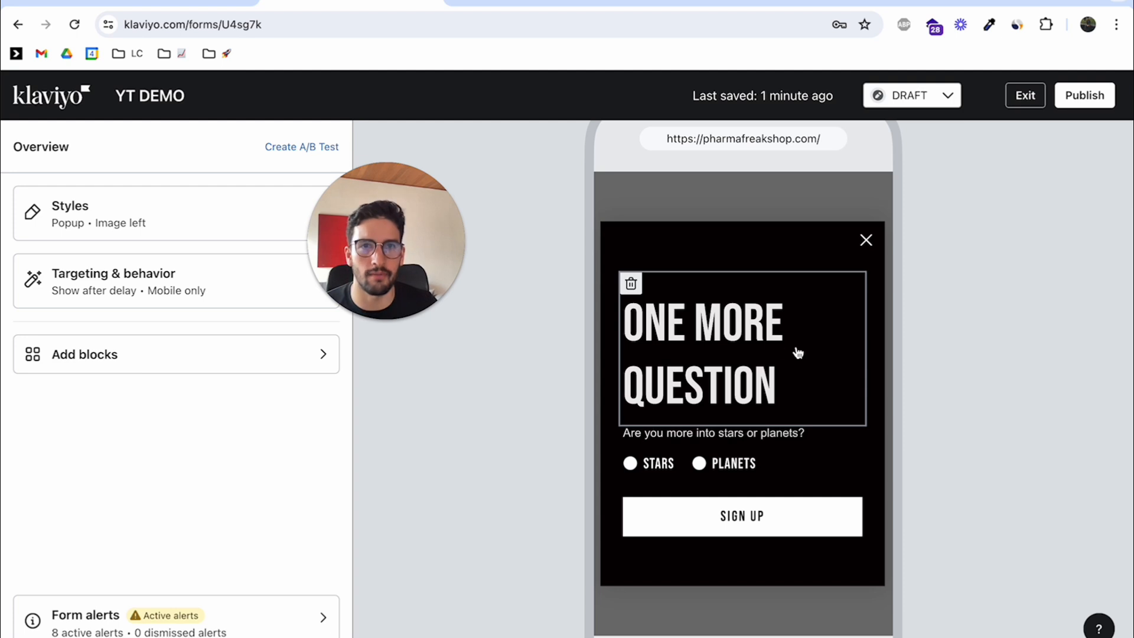
scroll(796, 352, "up", 1)
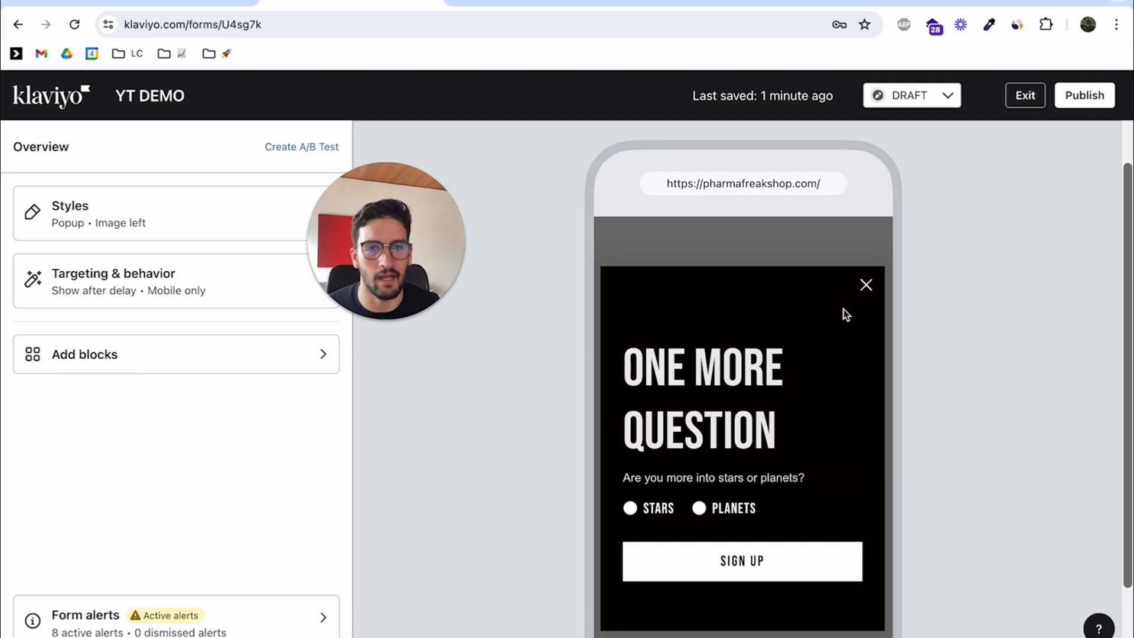
scroll(842, 309, "up", 1)
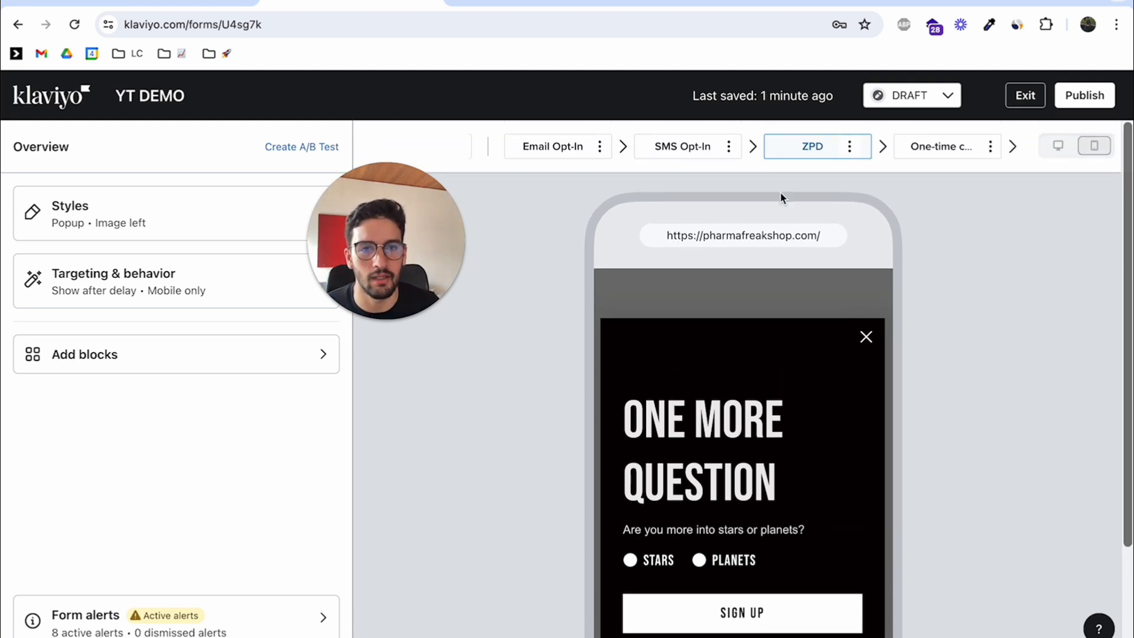
scroll(815, 154, "right", 2)
left_click(821, 149)
scroll(847, 330, "down", 2)
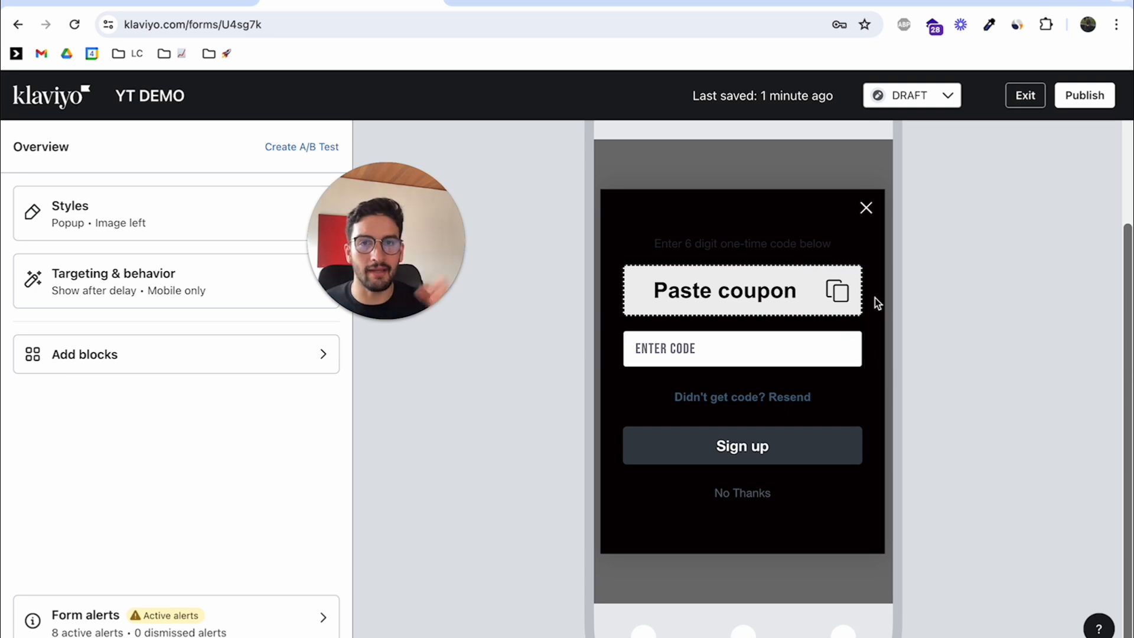